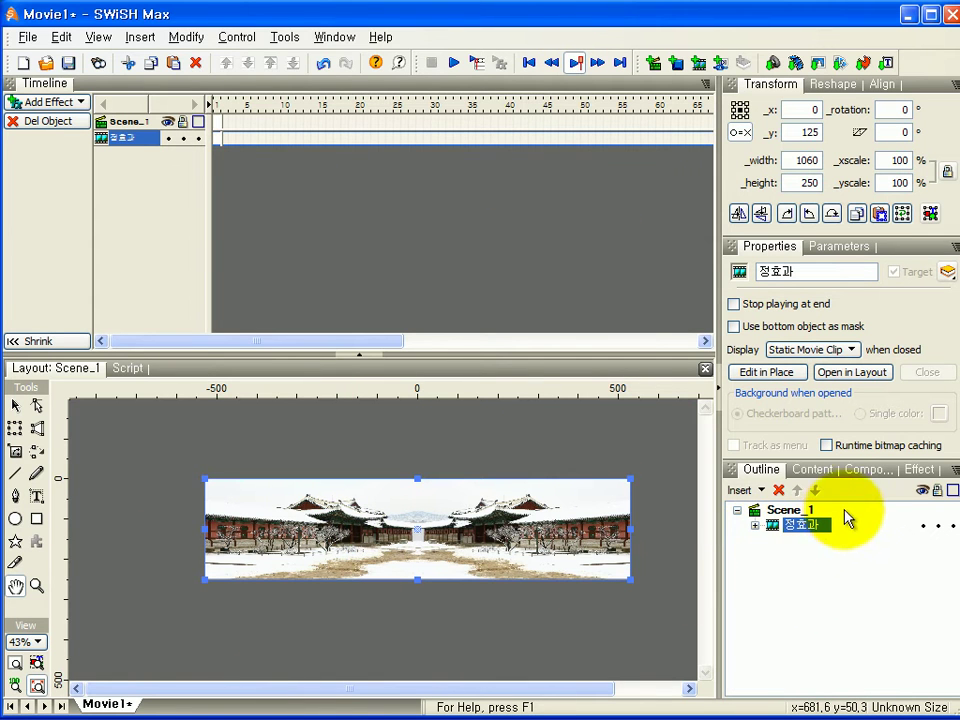
# Hide the 정효과 movie clip in Scene_1.
pyautogui.click(921, 525)
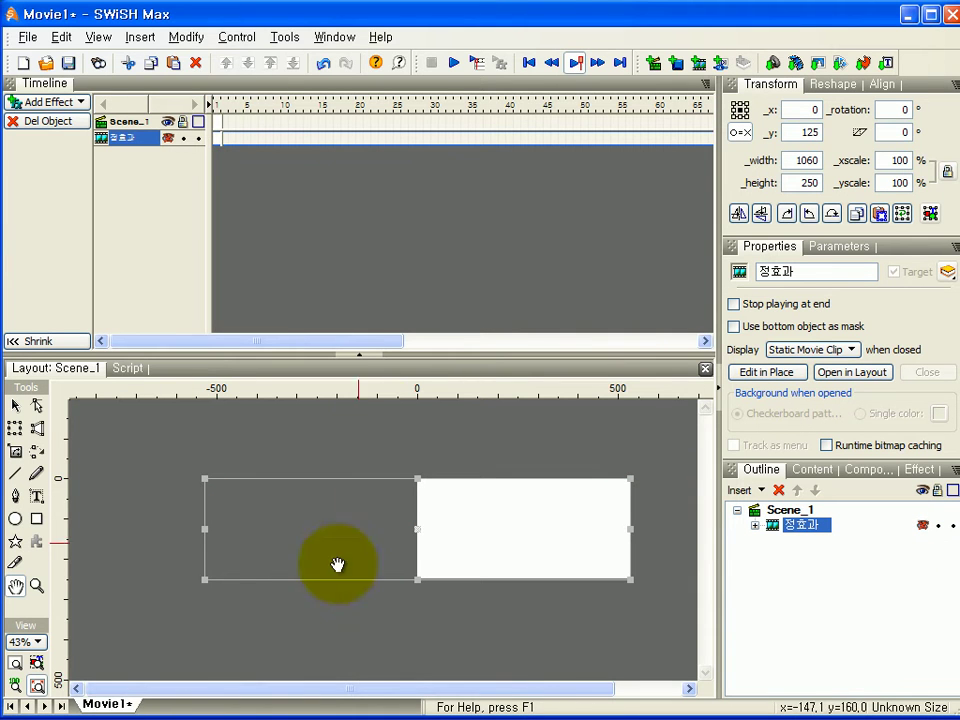
pyautogui.click(24, 642)
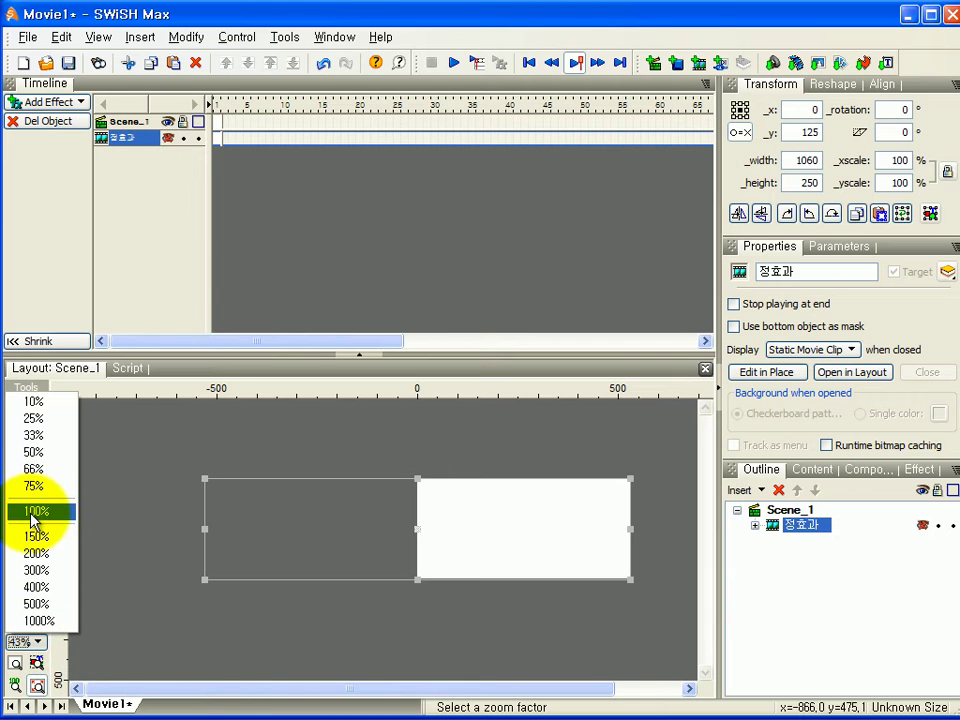
pyautogui.click(35, 453)
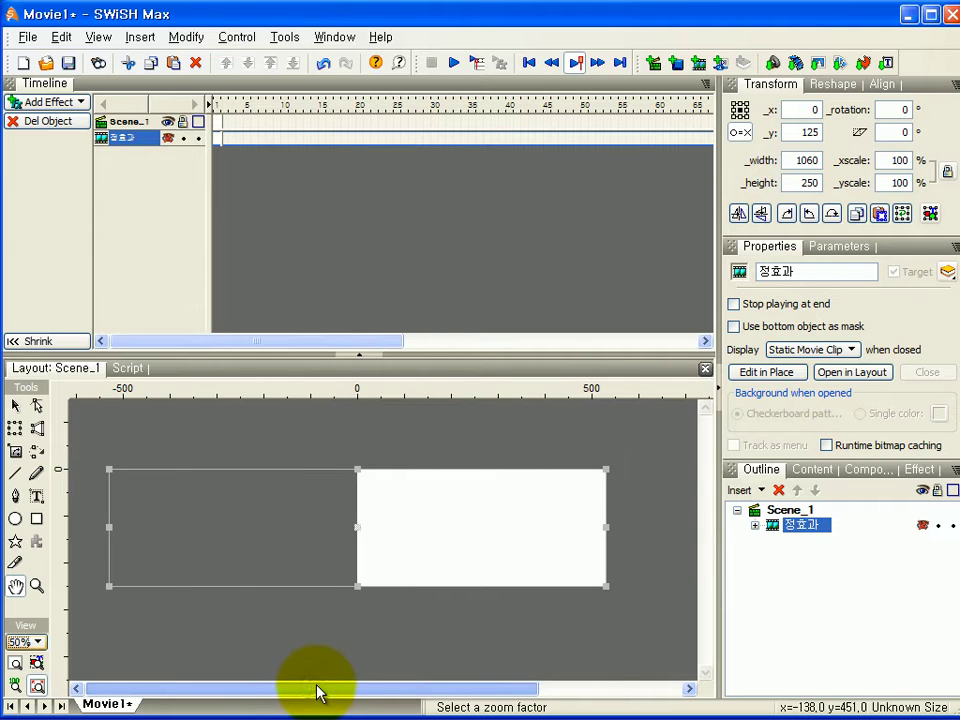
pyautogui.hscroll(1, 300, 686)
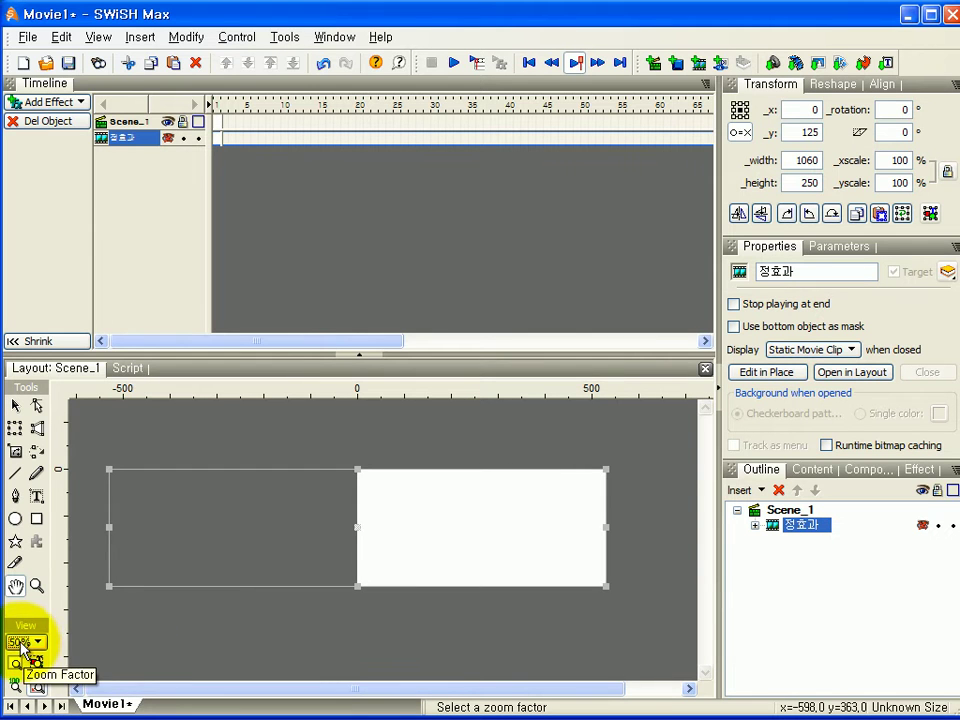
pyautogui.moveTo(281, 538)
pyautogui.mouseDown()
pyautogui.moveTo(251, 553)
pyautogui.moveTo(270, 543)
pyautogui.mouseUp()
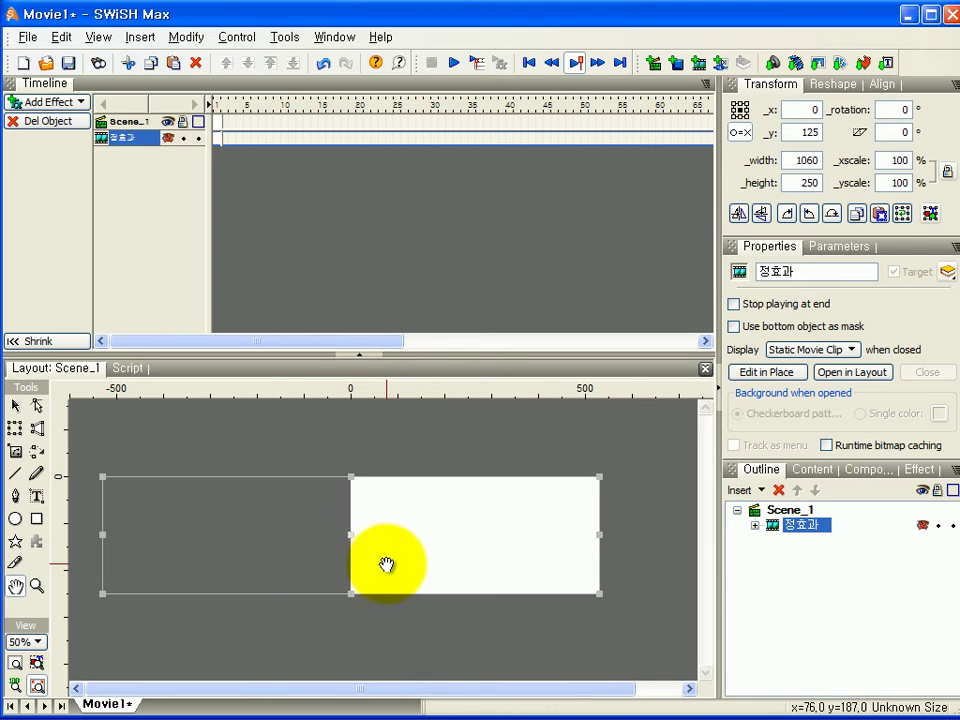
pyautogui.moveTo(386, 564); pyautogui.dragTo(382, 565)
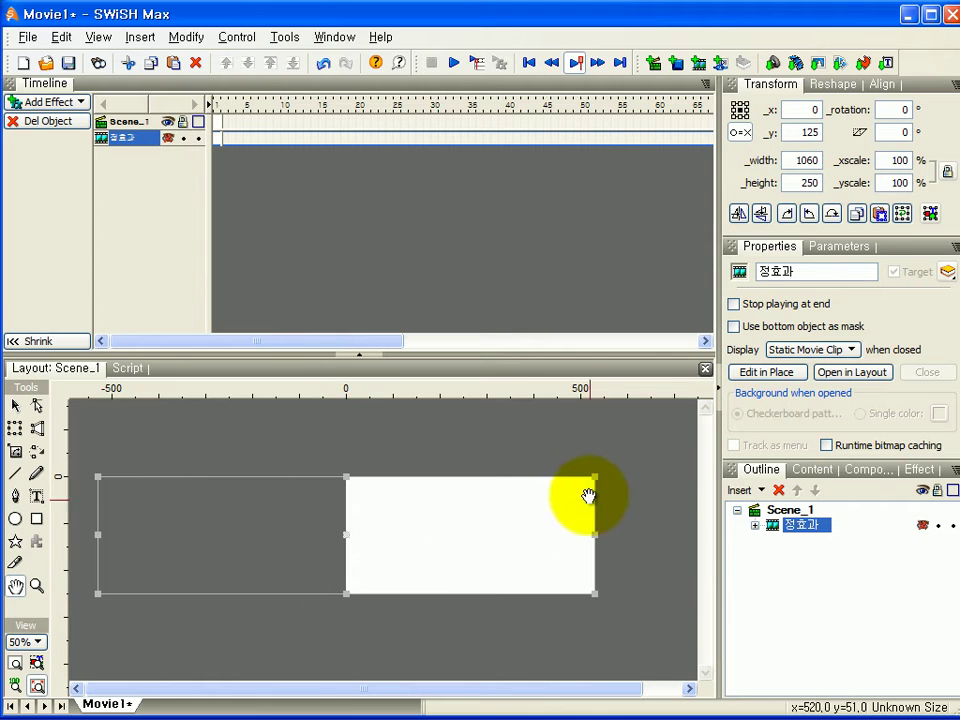
# Import the images 경복궁2.JPG and 역_경복궁2.JPG from the 예제 folder into the scene.
pyautogui.click(755, 491)
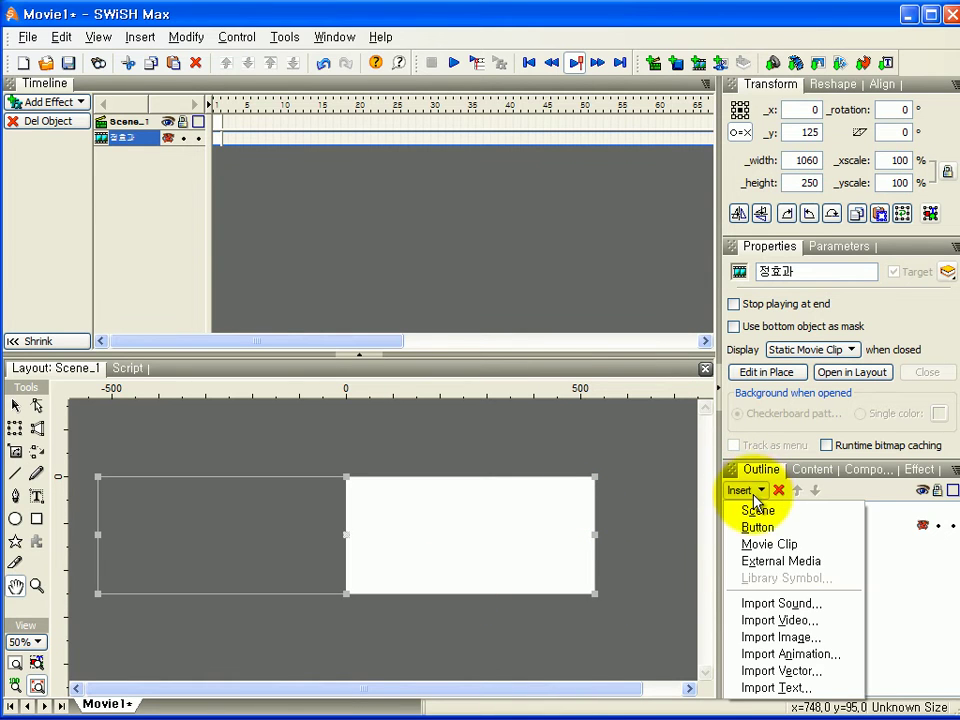
pyautogui.click(758, 634)
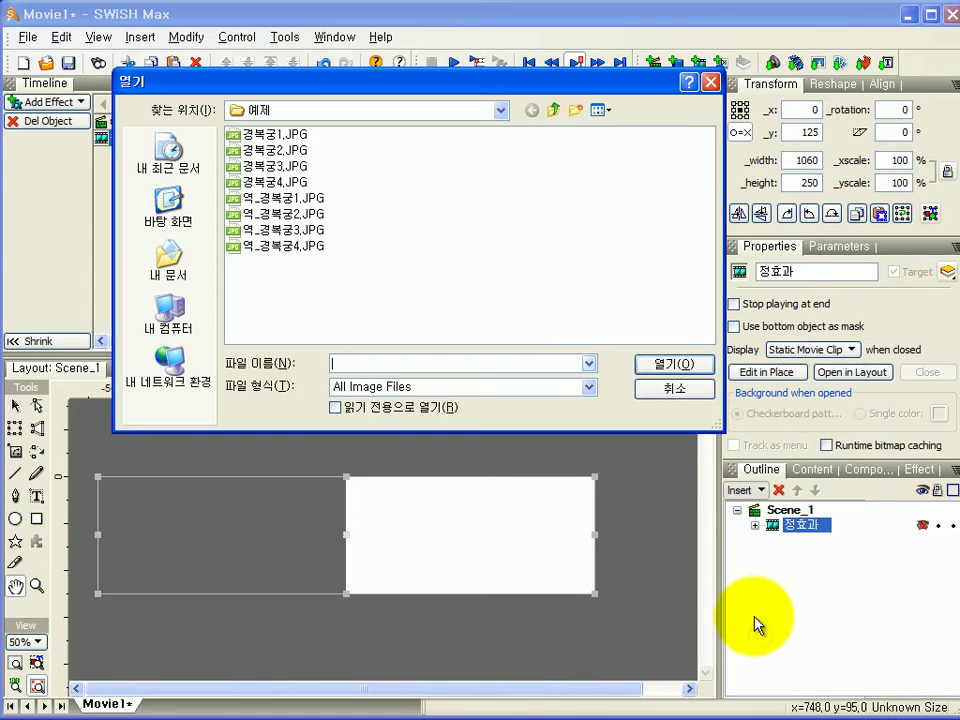
pyautogui.click(284, 151)
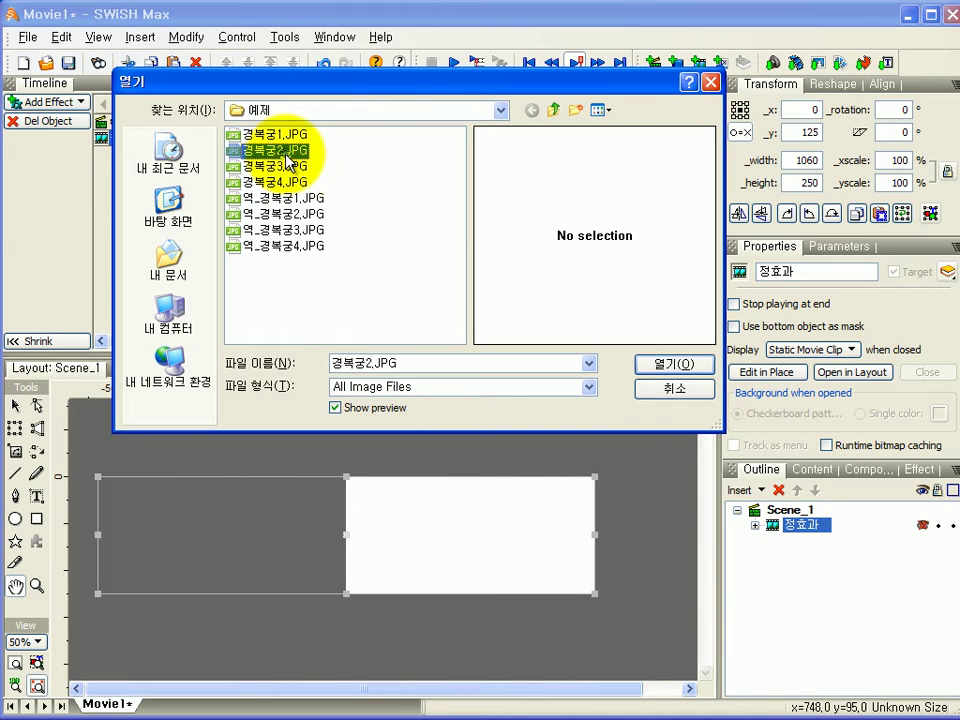
pyautogui.keyDown('ctrl'); pyautogui.click(296, 216); pyautogui.keyUp('ctrl')
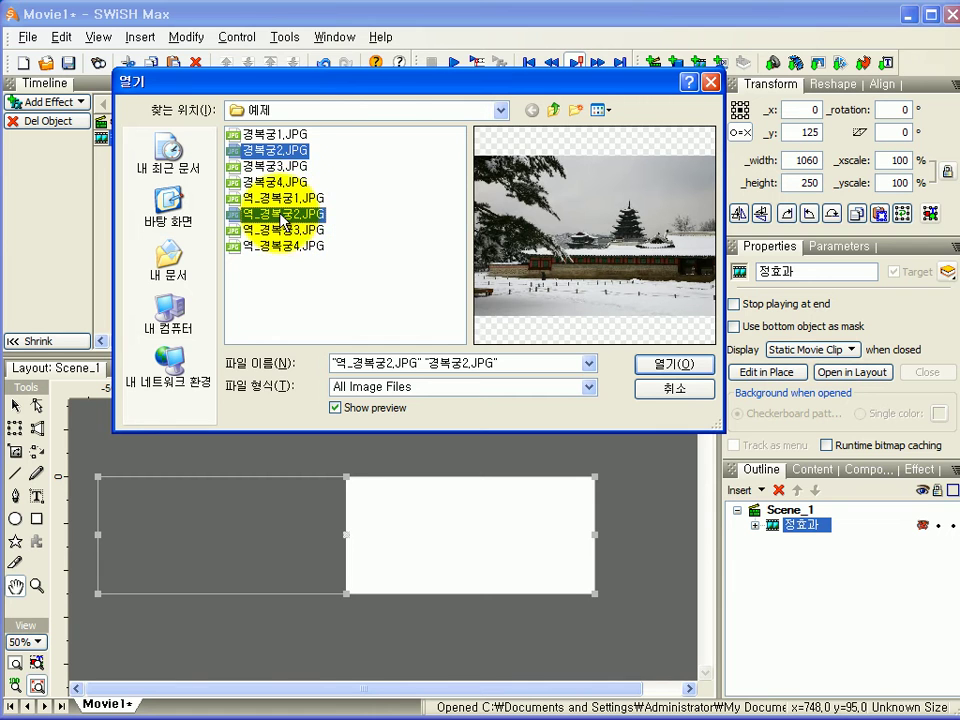
pyautogui.click(676, 364)
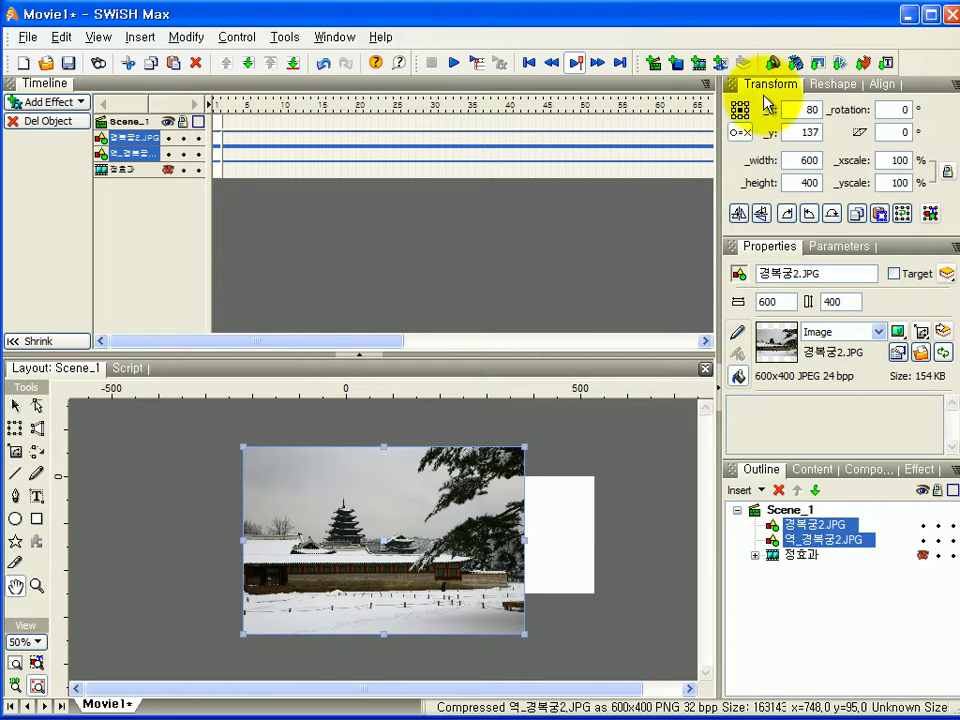
# Set the reference point of both imported images to their top-left corner and position them at x 0, y 0.
pyautogui.click(738, 118)
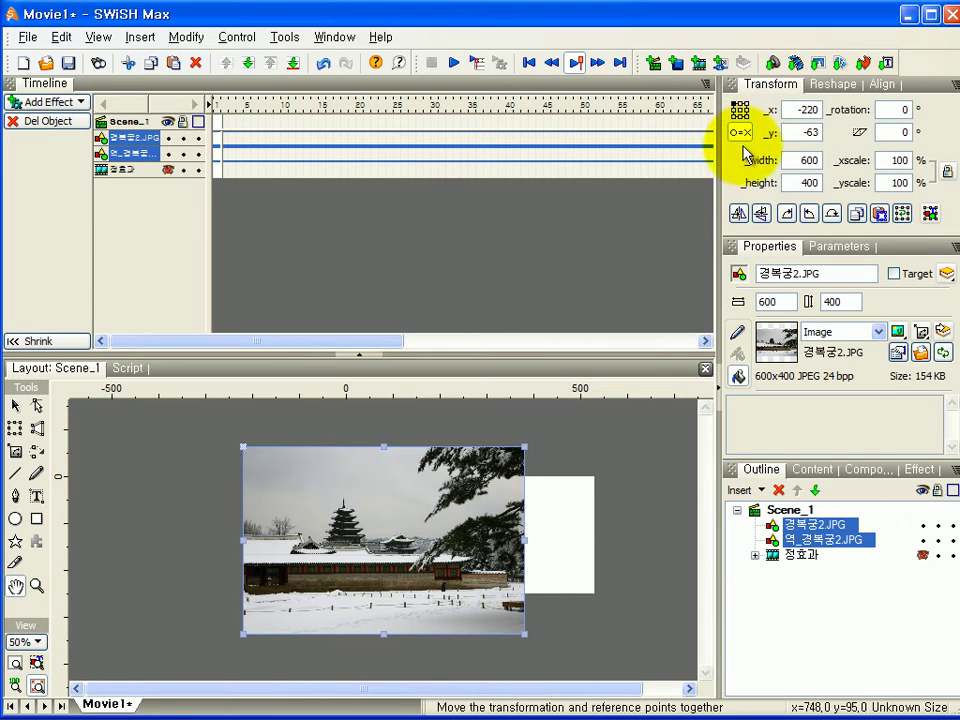
pyautogui.click(791, 110)
pyautogui.write('0')
pyautogui.press('Return')
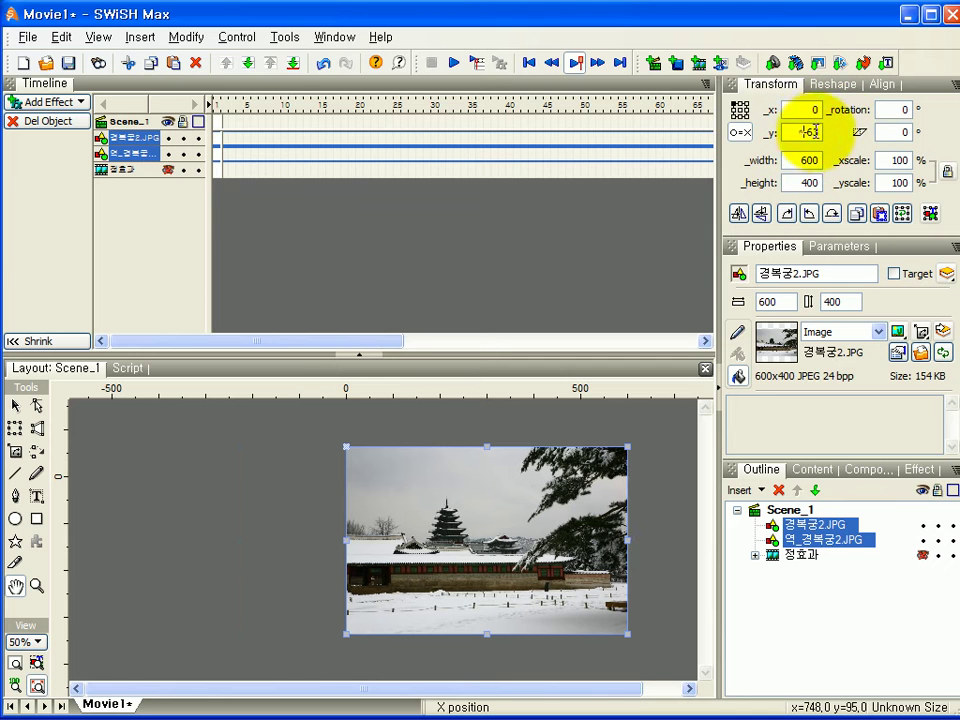
pyautogui.write('0')
pyautogui.press('Return')
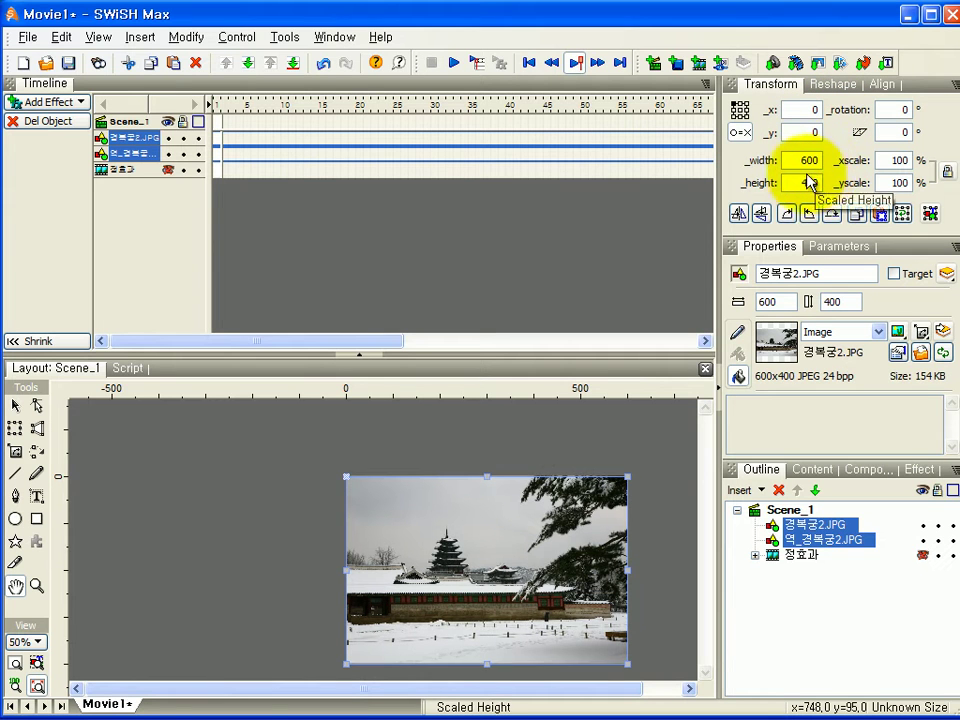
# Resize both imported images to a width of 530 and a height of 250.
pyautogui.doubleClick(795, 160)
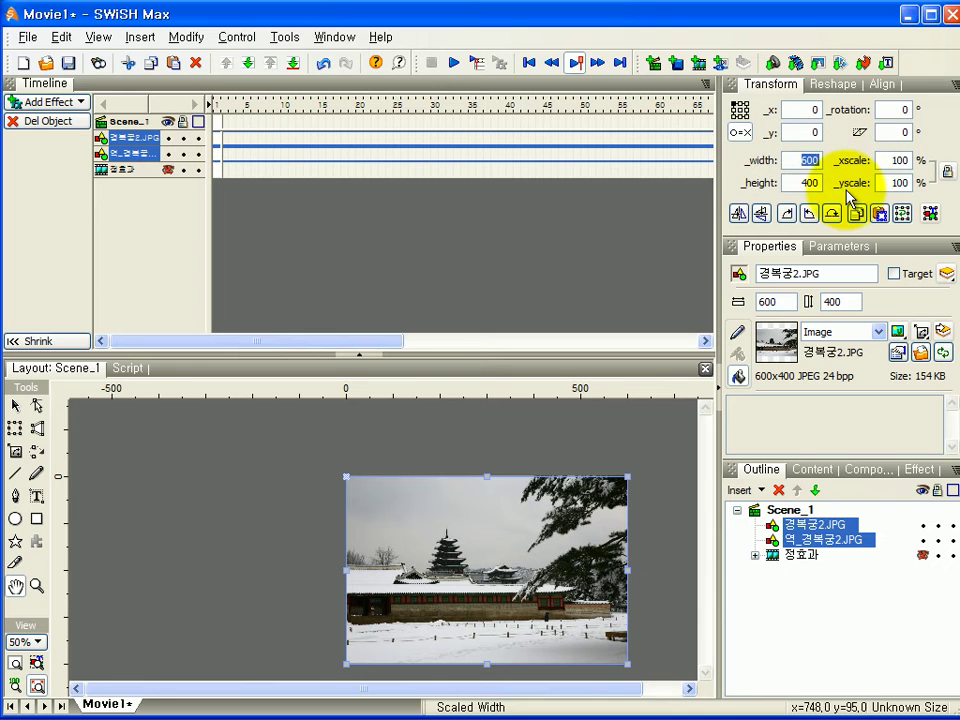
pyautogui.press('Return')
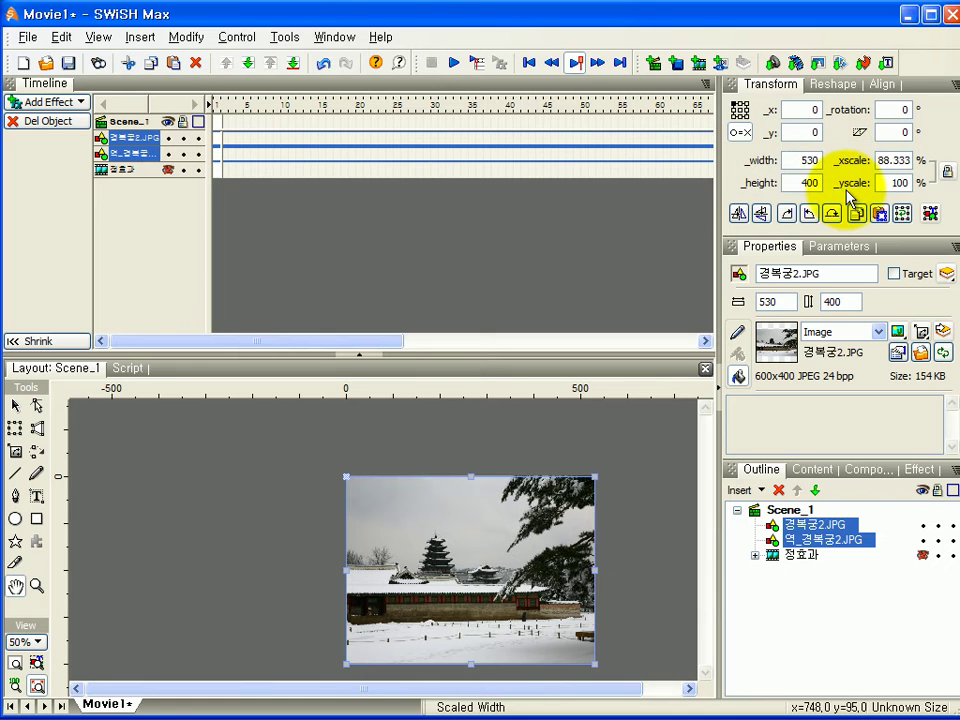
pyautogui.doubleClick(808, 183)
pyautogui.write('250')
pyautogui.press('Return')
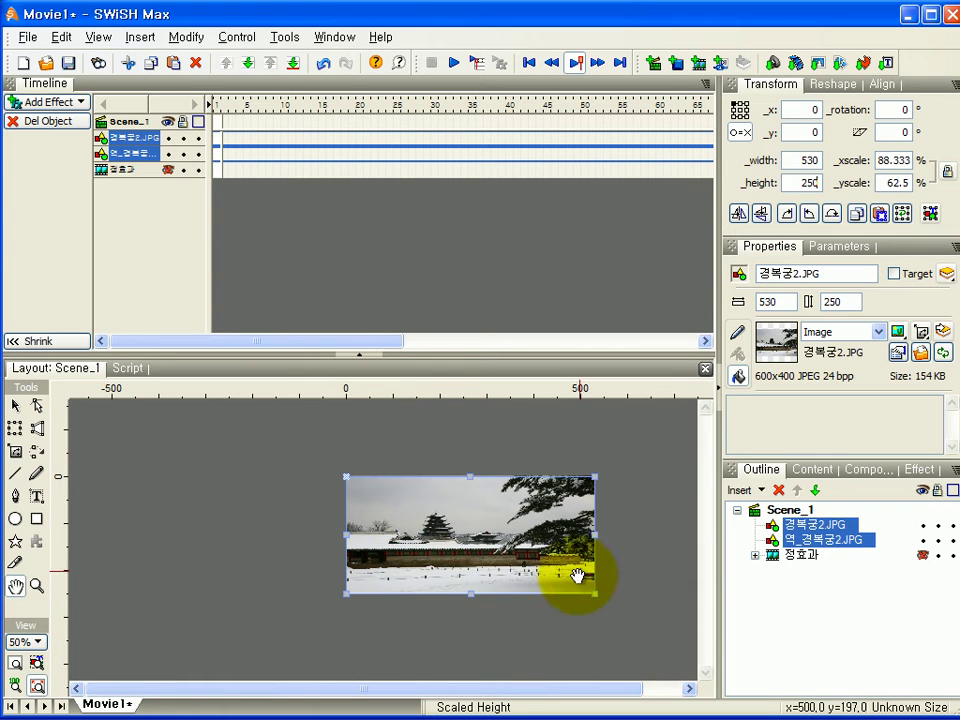
# Draw a narrow vertical rectangle about 64 wide and 250 high just beyond the right edge of the images.
pyautogui.click(38, 520)
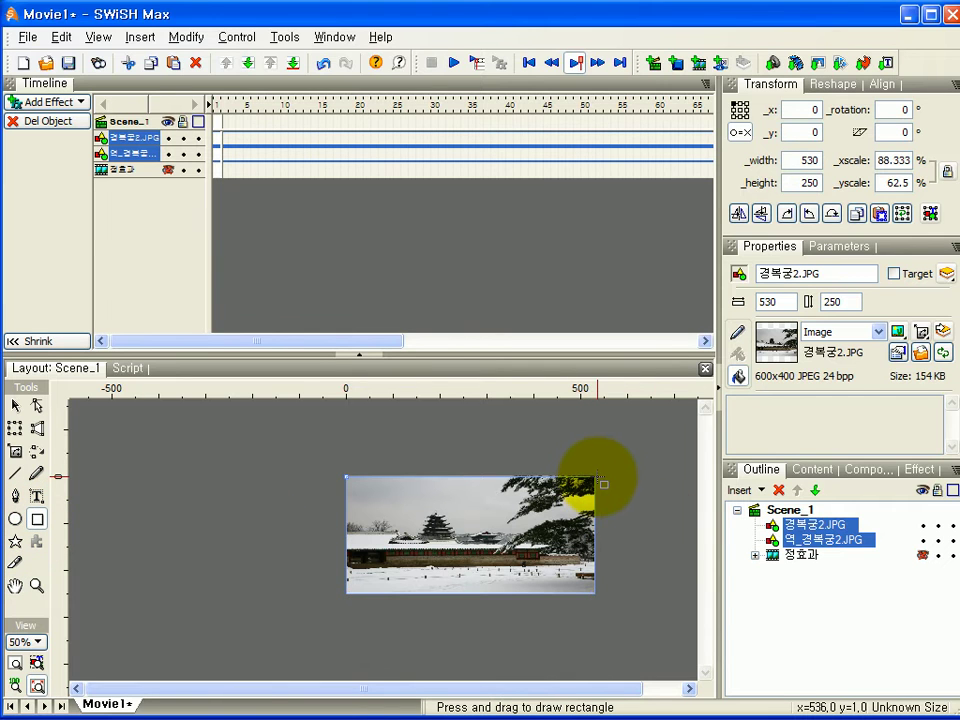
pyautogui.moveTo(599, 479); pyautogui.dragTo(627, 594)
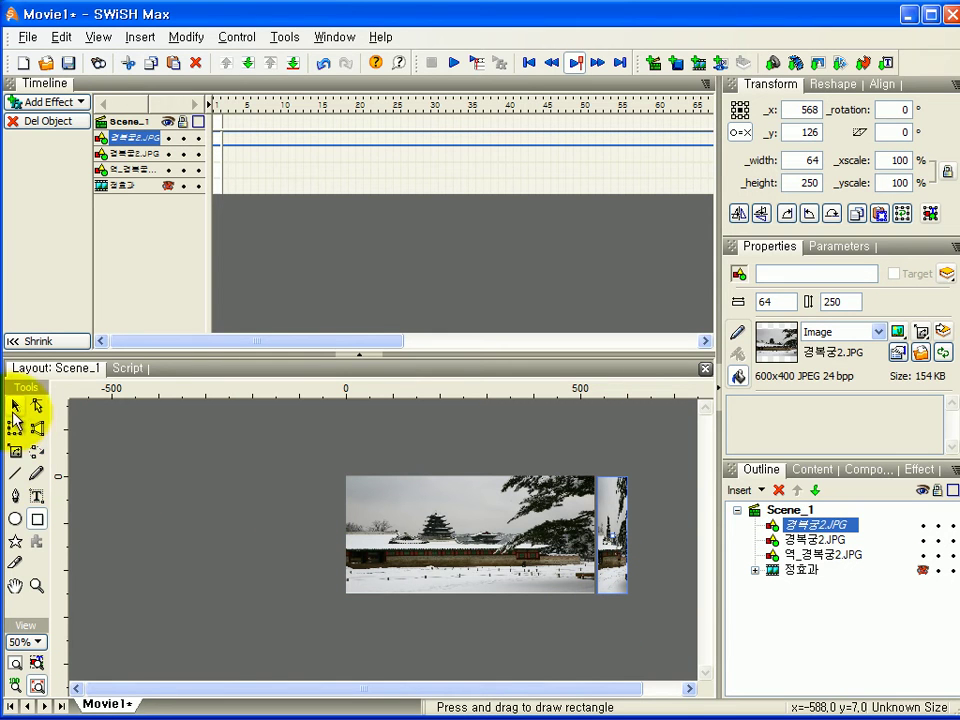
pyautogui.click(17, 408)
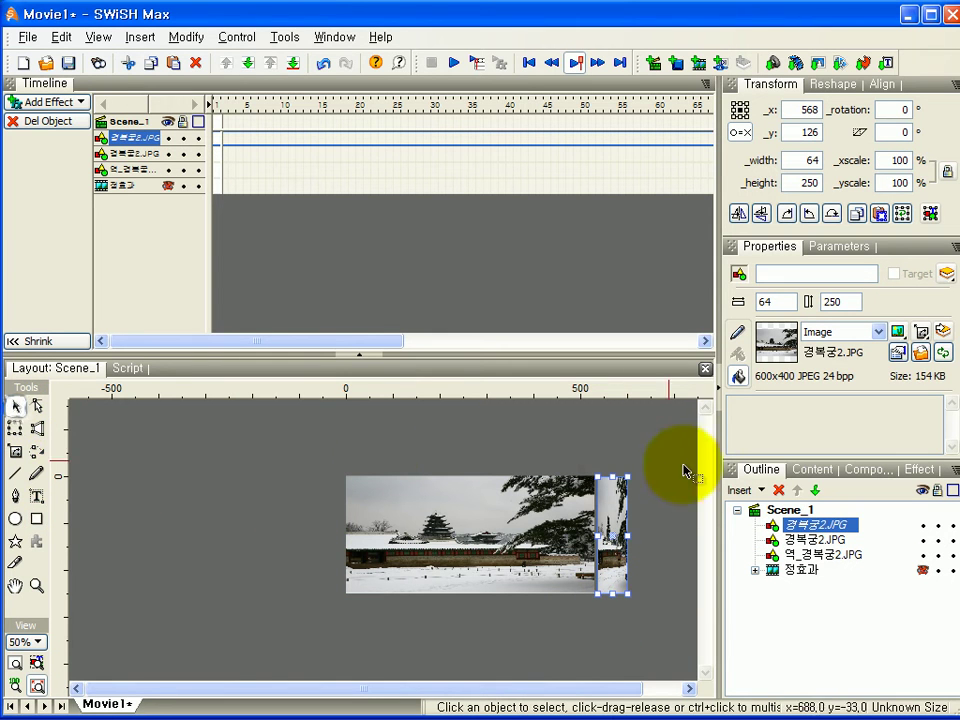
# Set the narrow rectangle's reference point to its top-left corner and position it at x 530, y 0.
pyautogui.click(739, 134)
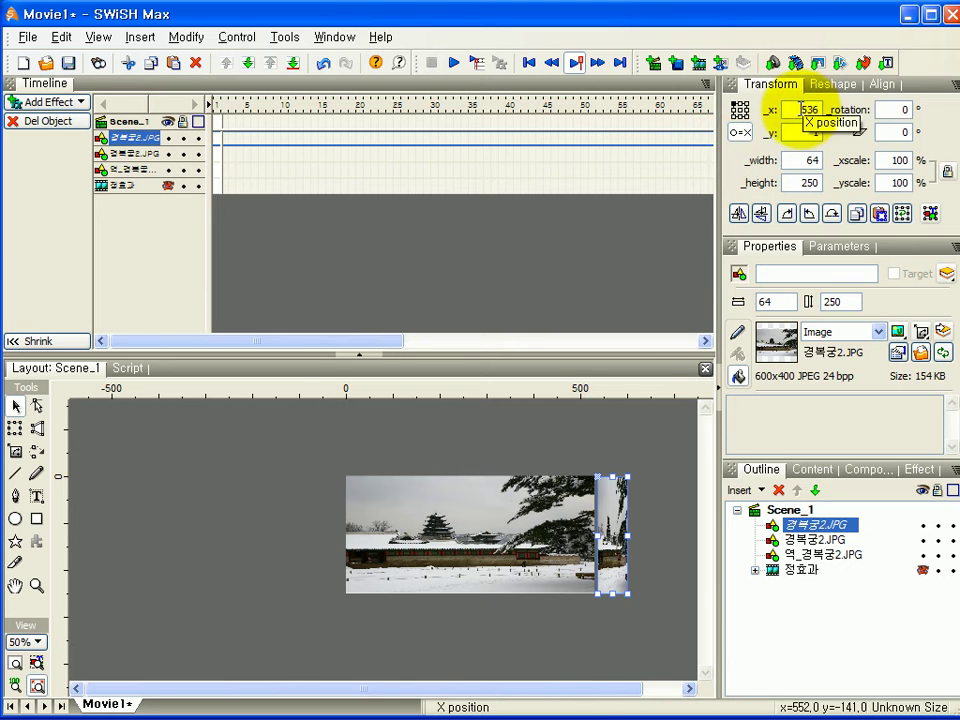
pyautogui.click(863, 276)
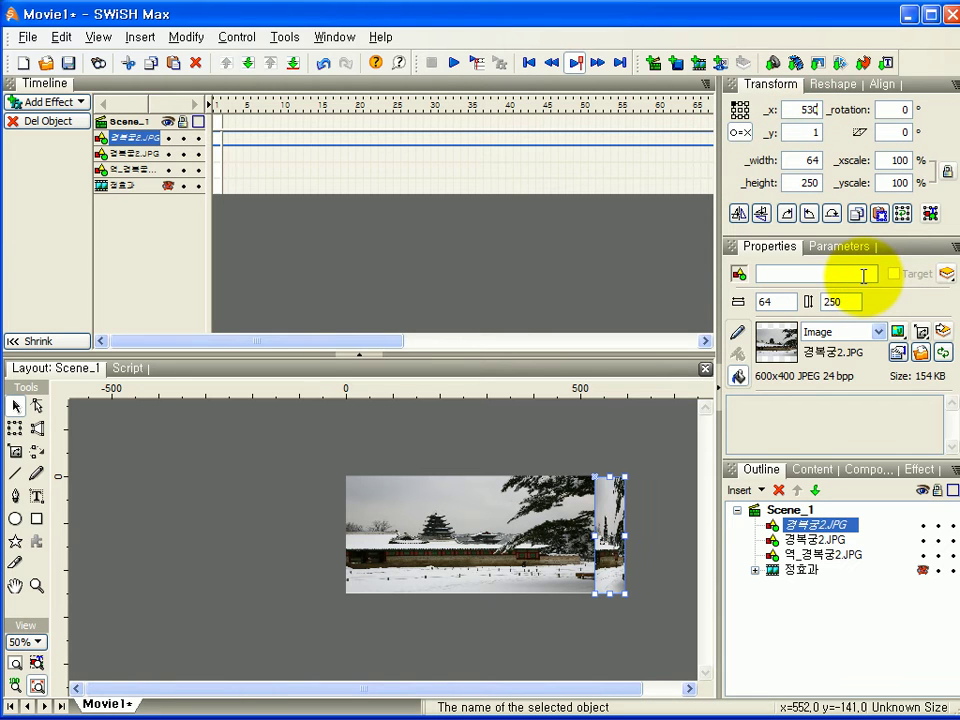
pyautogui.doubleClick(803, 132)
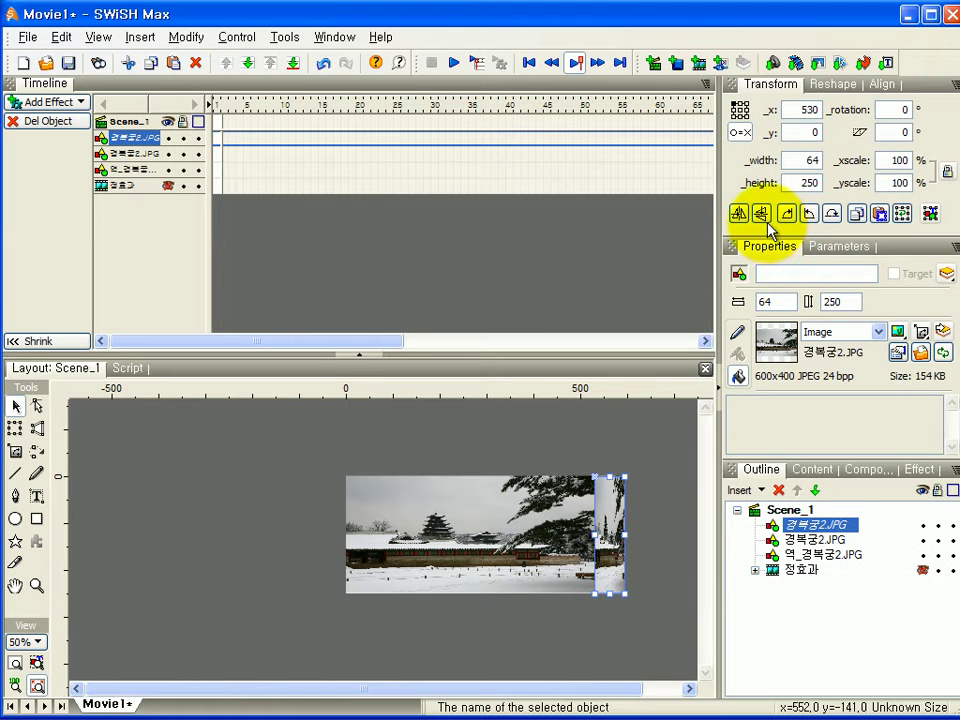
# Set the narrow rectangle's width to 50 and change its fill type to Solid.
pyautogui.doubleClick(833, 160)
pyautogui.write('50')
pyautogui.press('Return')
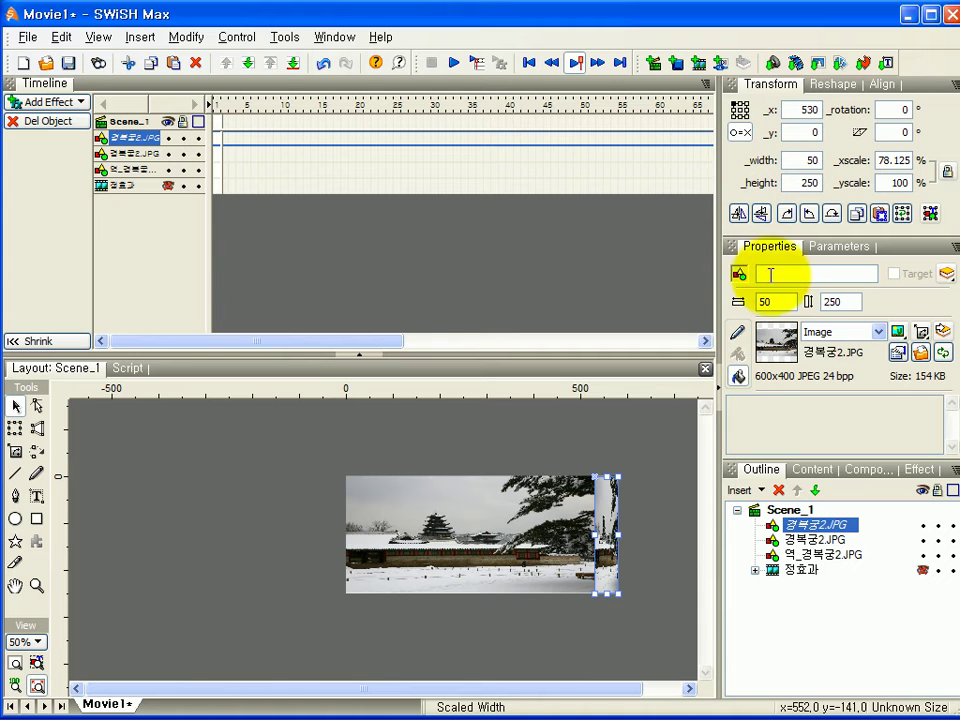
pyautogui.click(879, 332)
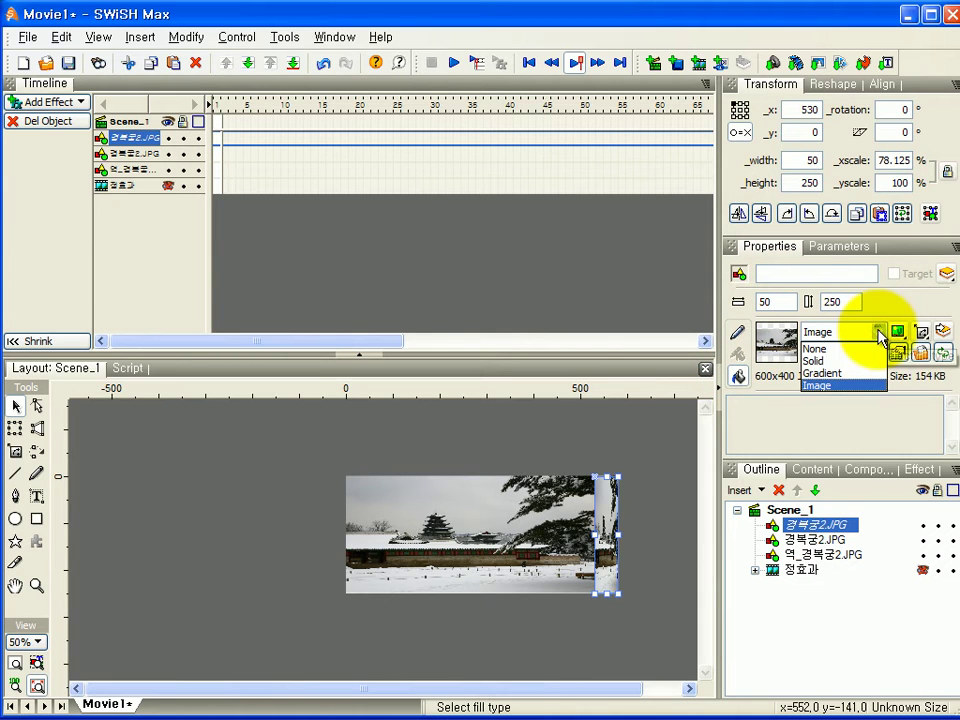
pyautogui.click(816, 360)
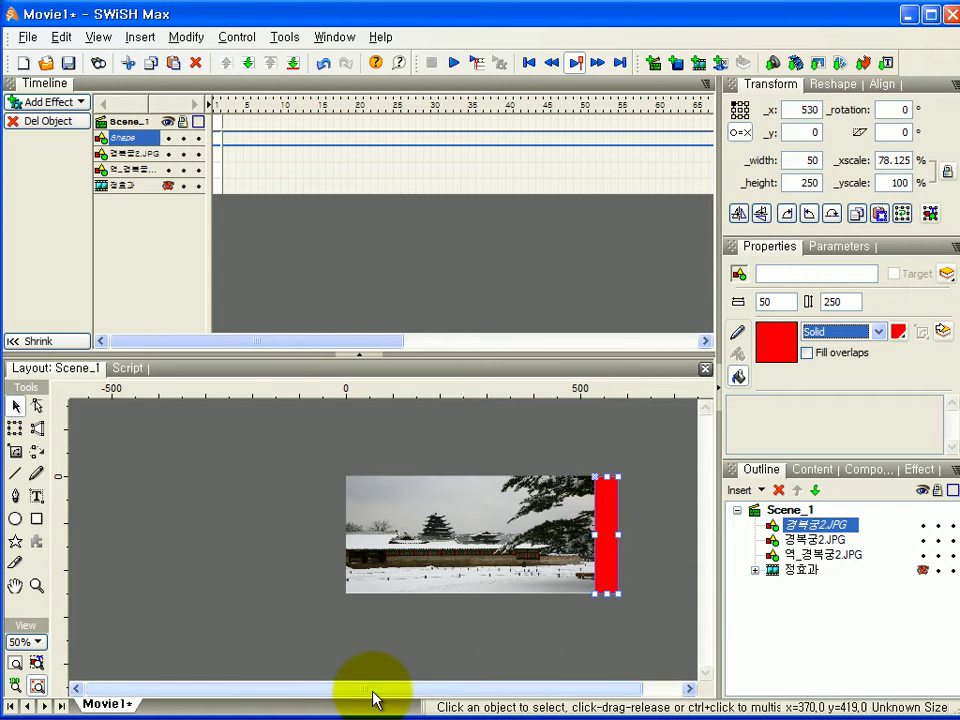
# Duplicate the red rectangle by copying it and pasting the copy in place.
pyautogui.moveTo(358, 689); pyautogui.dragTo(401, 689)
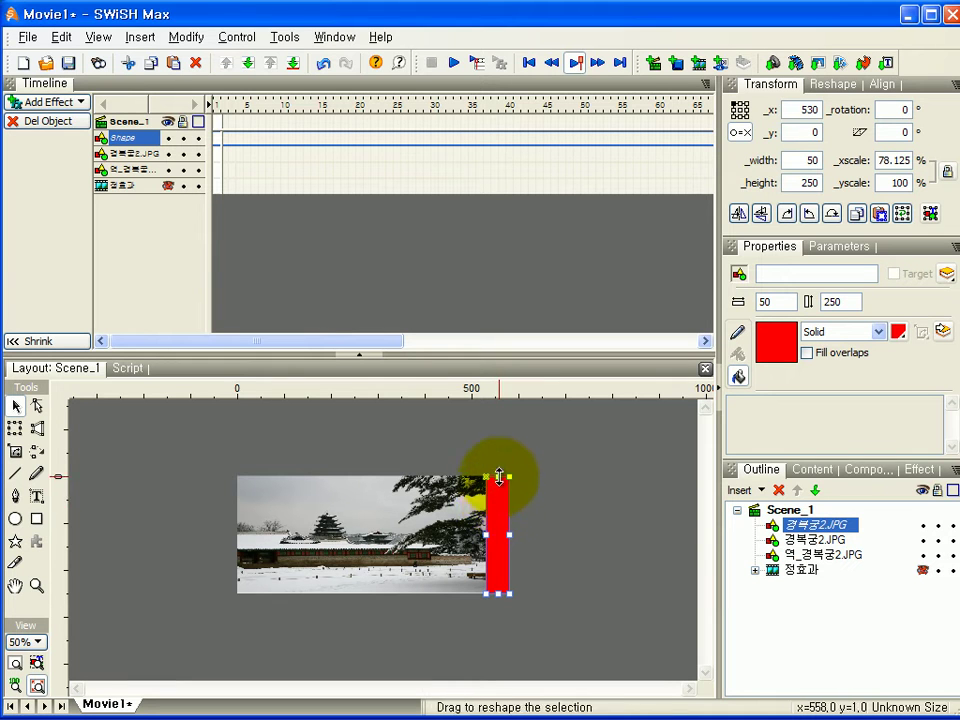
pyautogui.rightClick(498, 498)
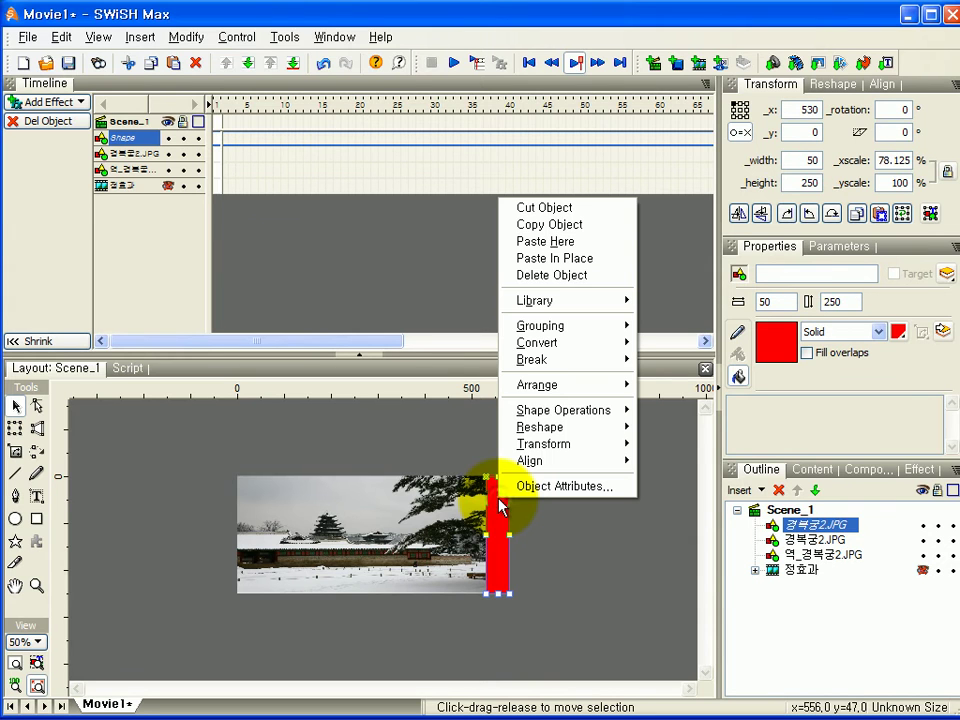
pyautogui.click(527, 226)
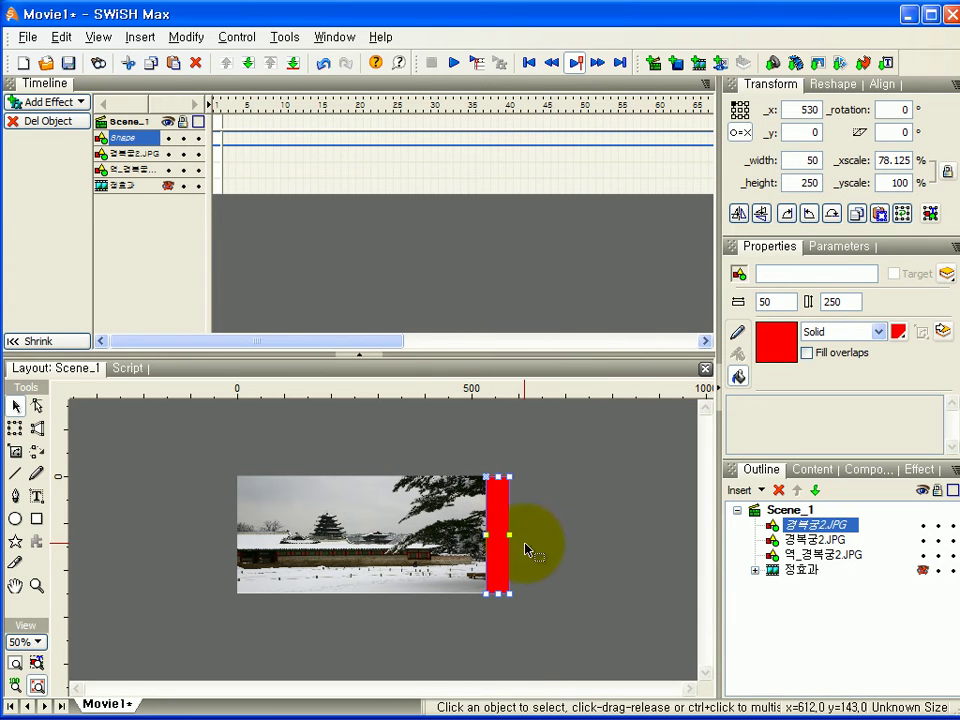
pyautogui.rightClick(498, 500)
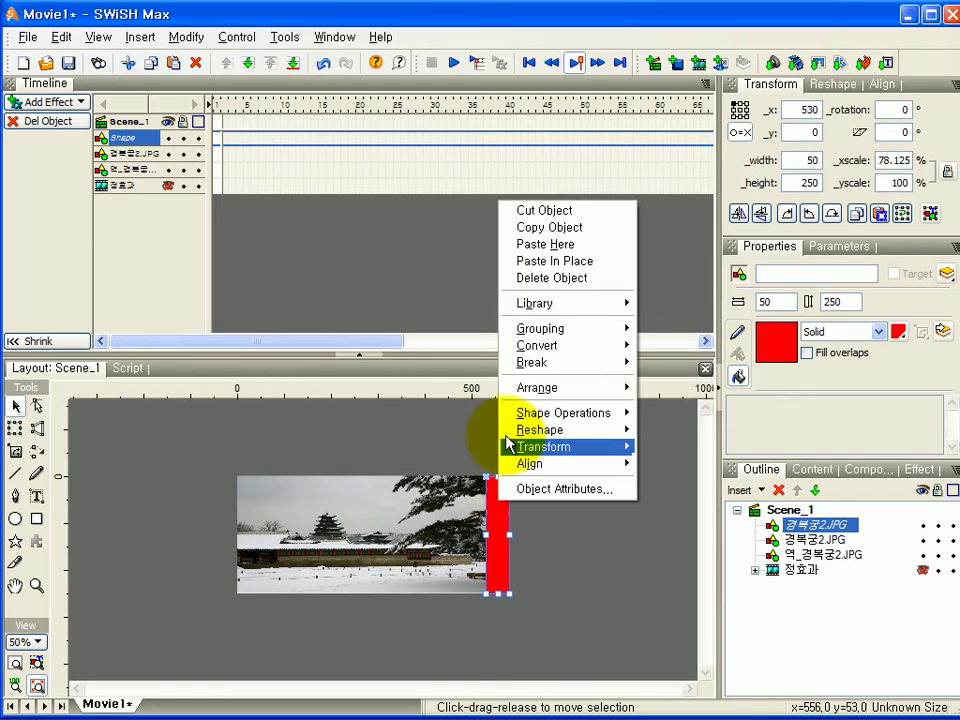
pyautogui.click(546, 262)
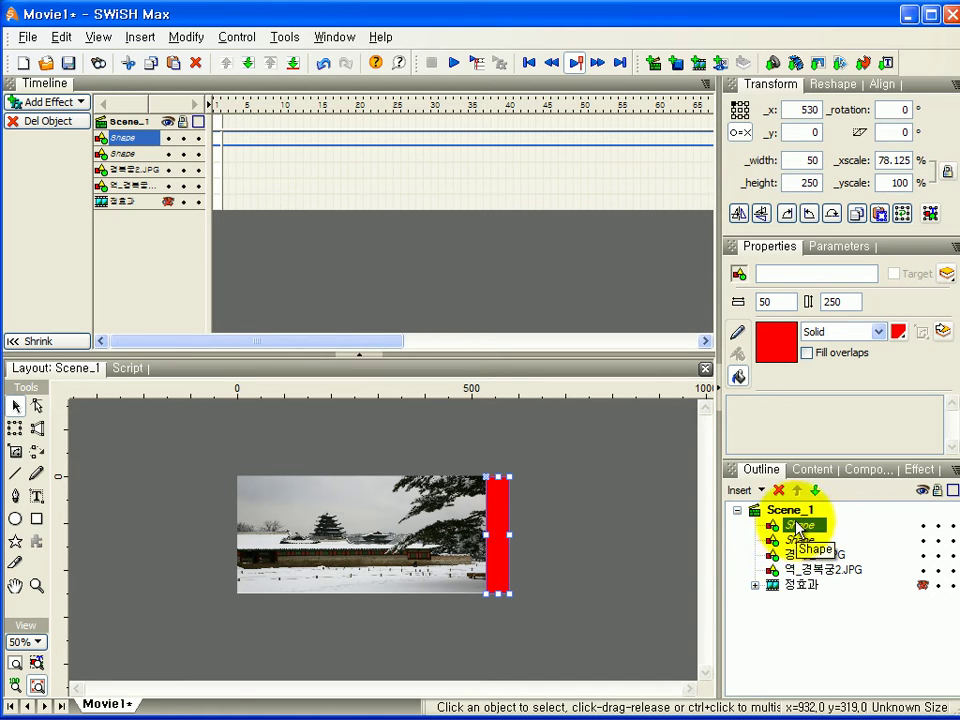
# Name the upper red rectangle 역마스크 and the one beneath it 정마스크.
pyautogui.click(766, 273)
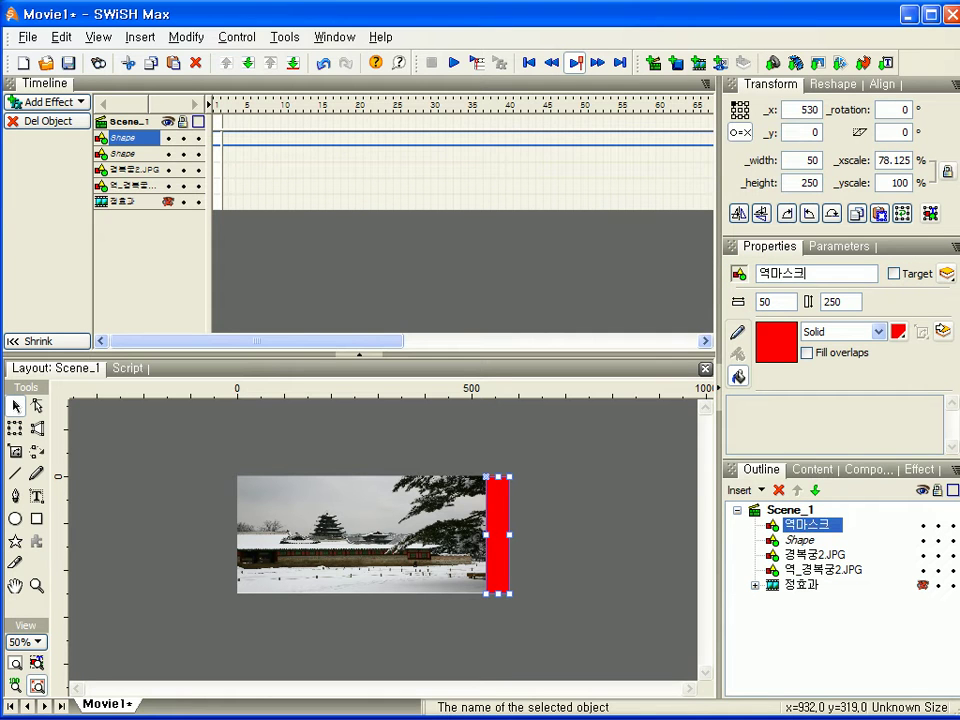
pyautogui.write('역마스크')
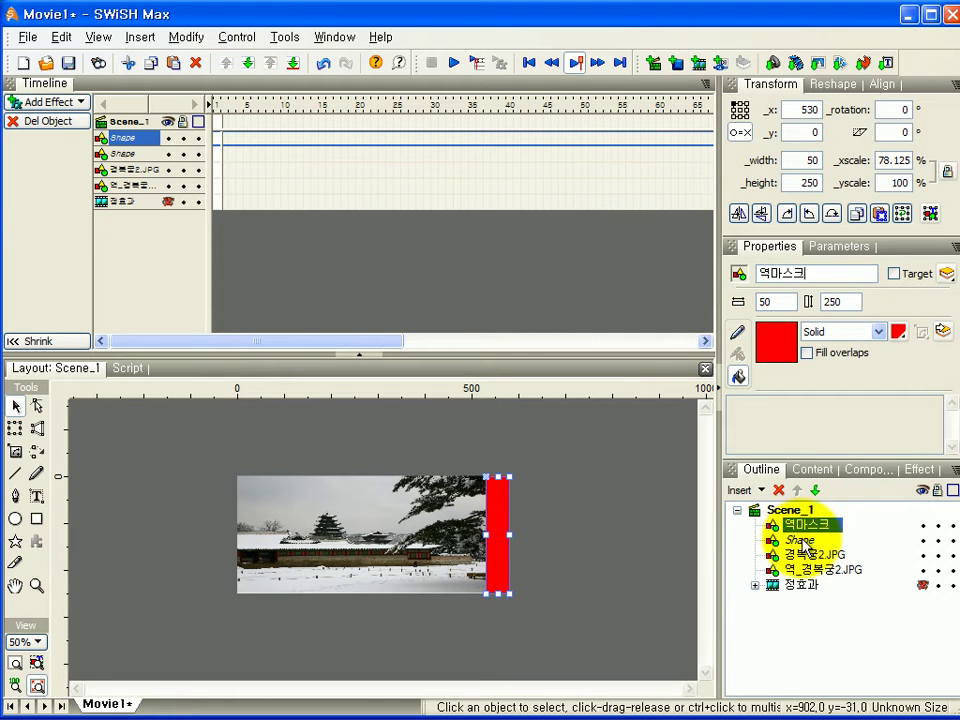
pyautogui.click(797, 540)
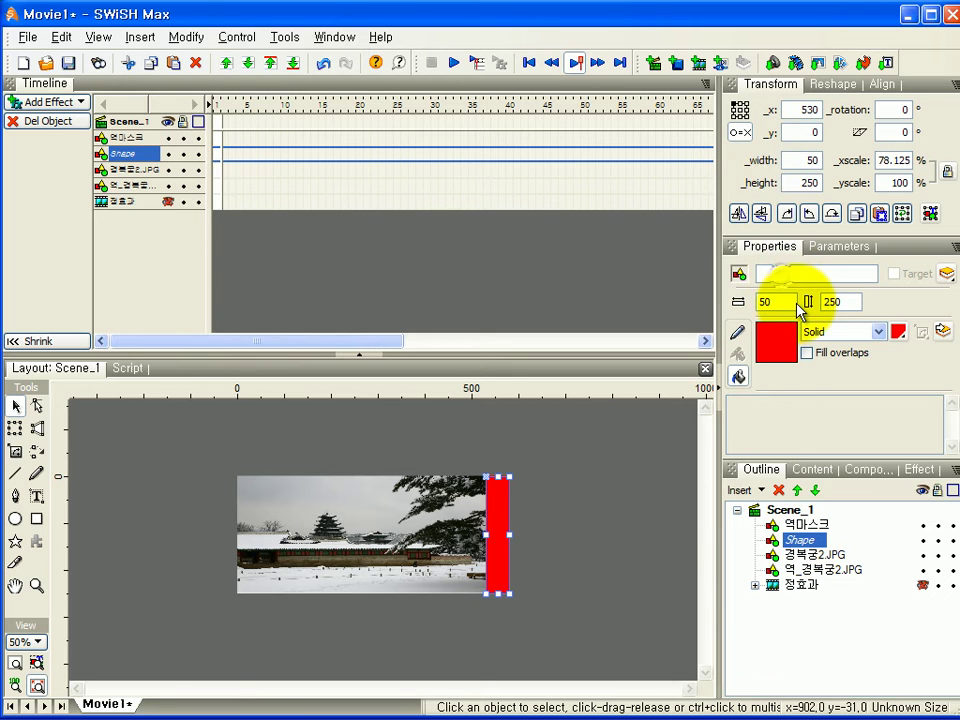
pyautogui.write('정마스크')
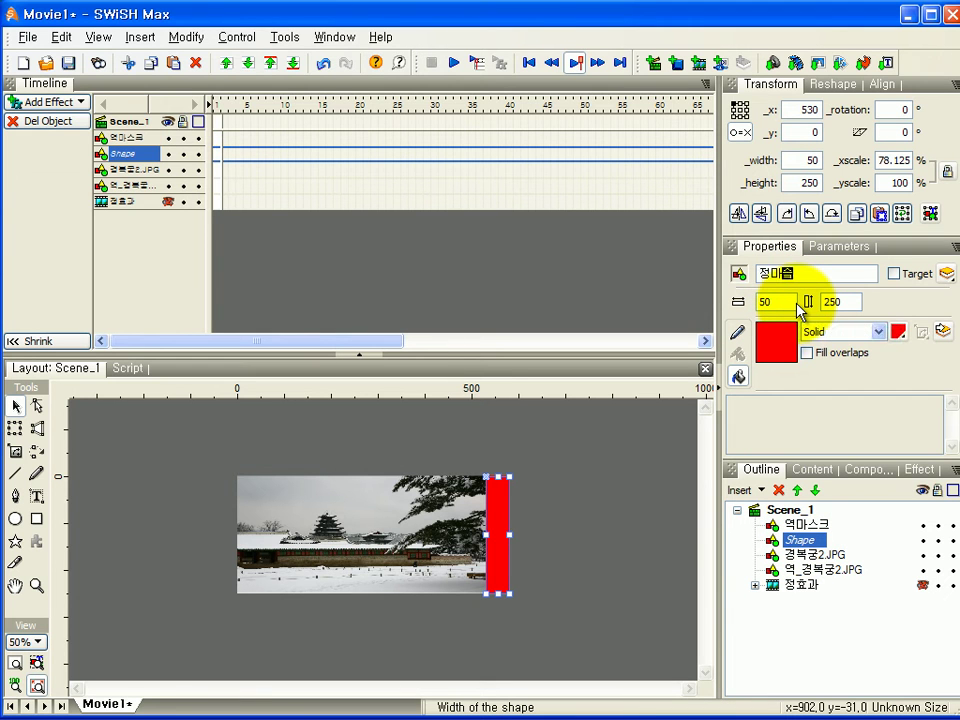
# Finish naming the lower red rectangle 정마스크 and give it a Move effect that ends at frame 80.
pyautogui.press('Return')
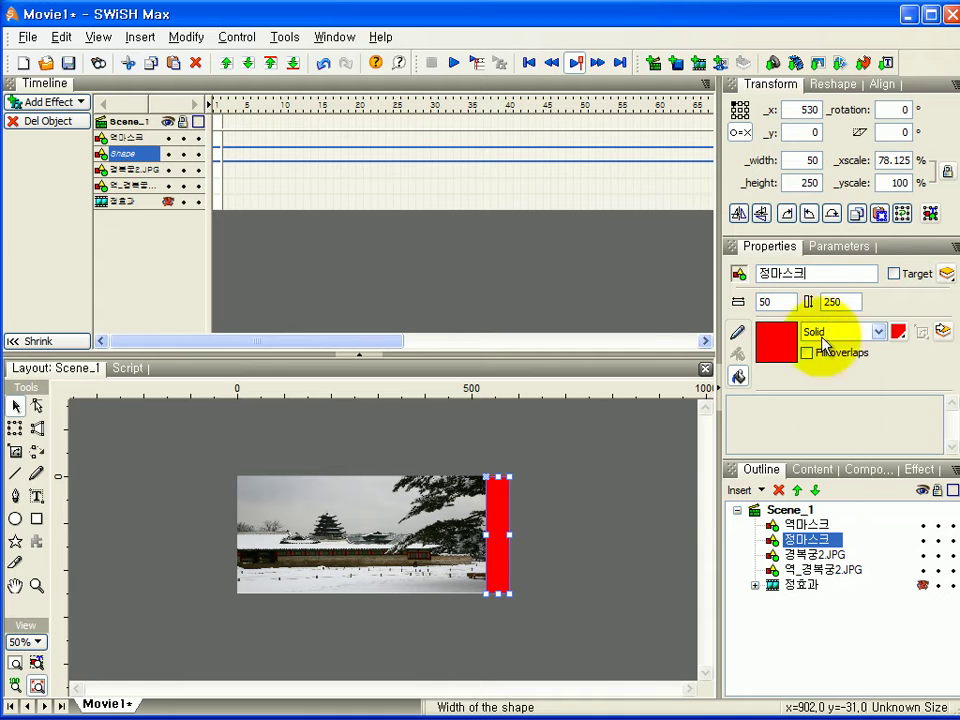
pyautogui.click(820, 542)
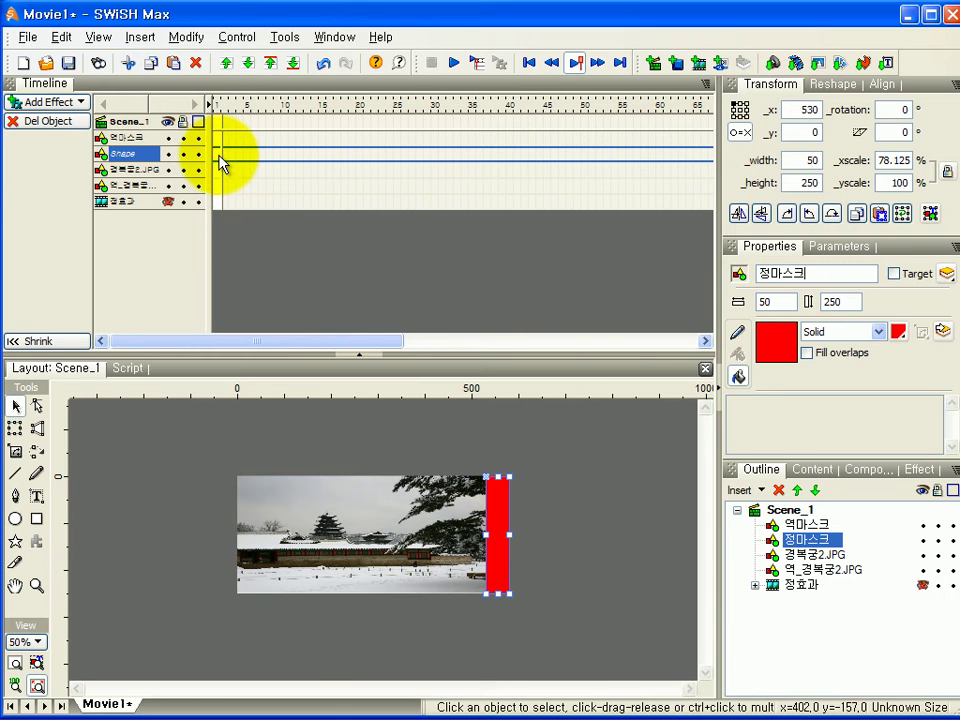
pyautogui.moveTo(381, 349); pyautogui.dragTo(484, 347)
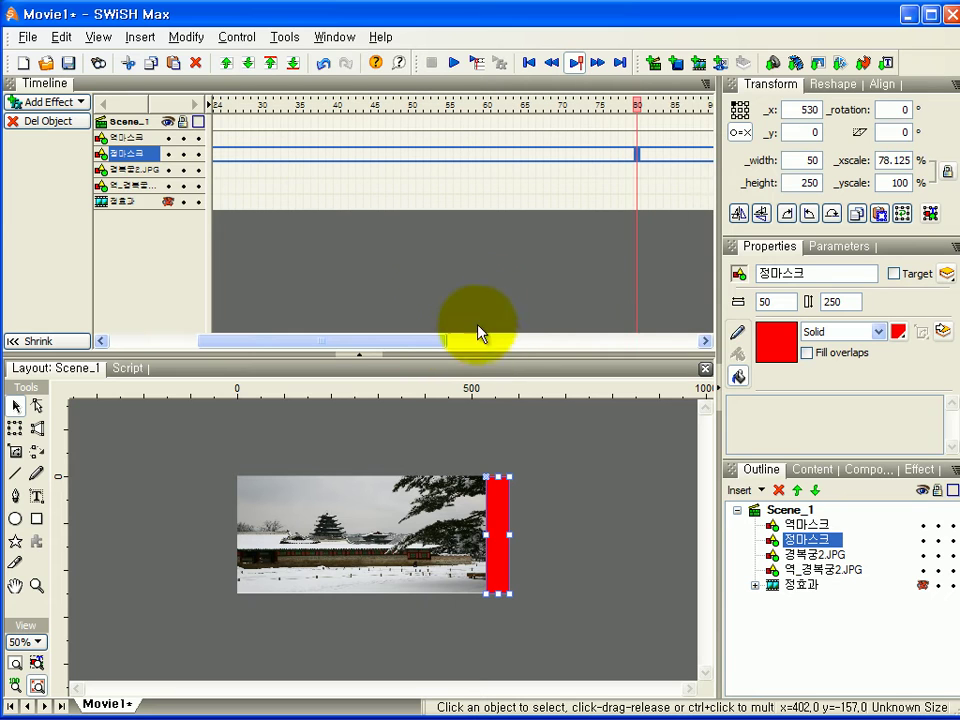
pyautogui.click(638, 157)
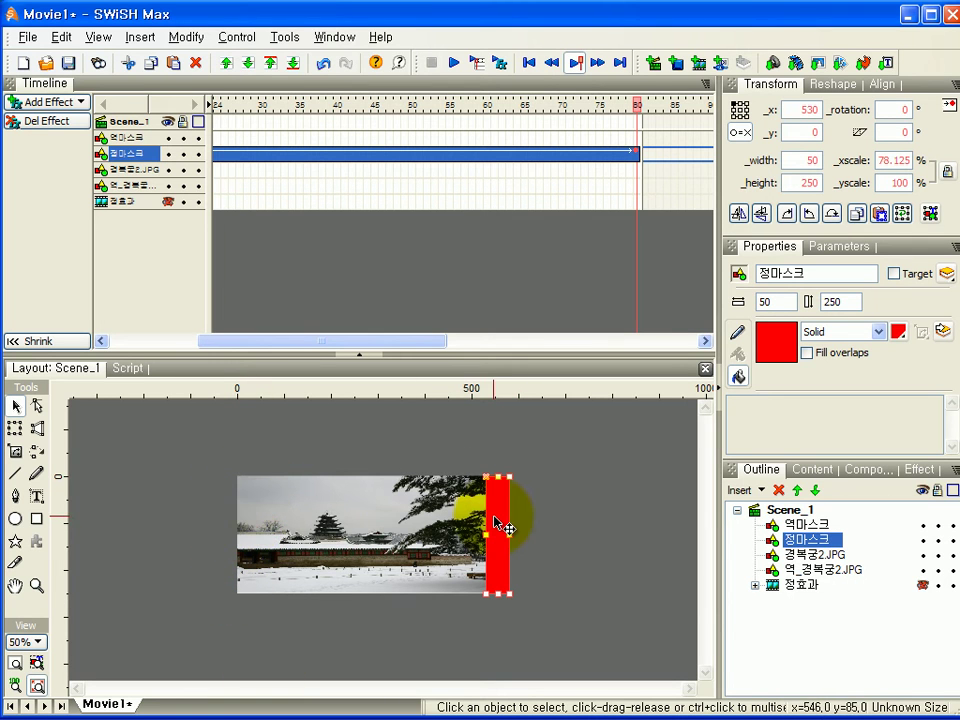
# Set 정마스크's x to 0 and its width to 580 at frame 80, and play the movie to check the animation.
pyautogui.click(797, 110)
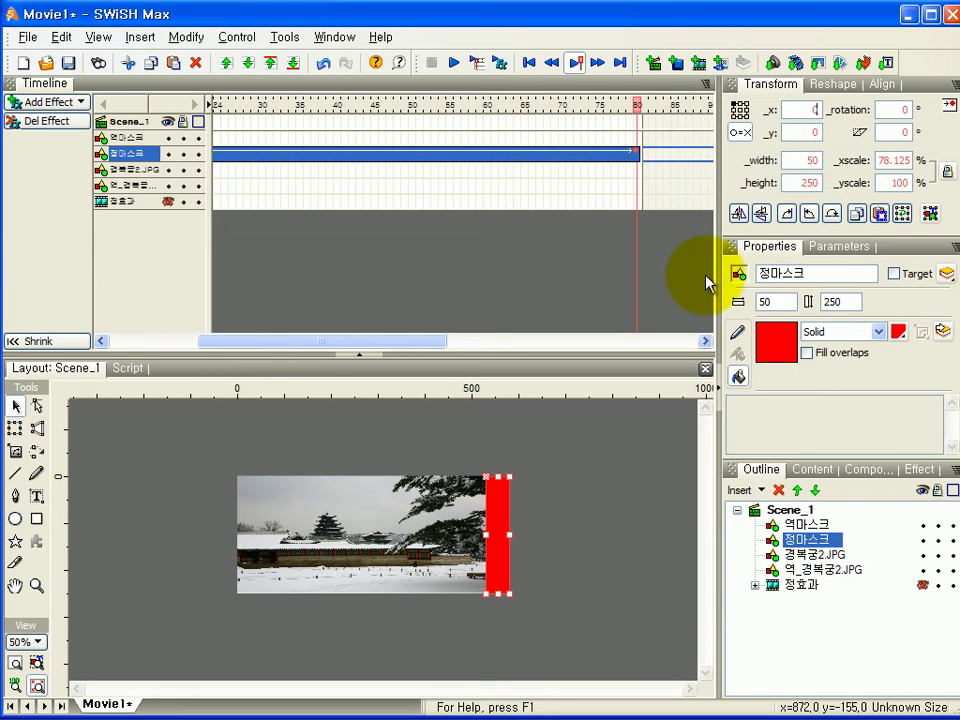
pyautogui.press('Return')
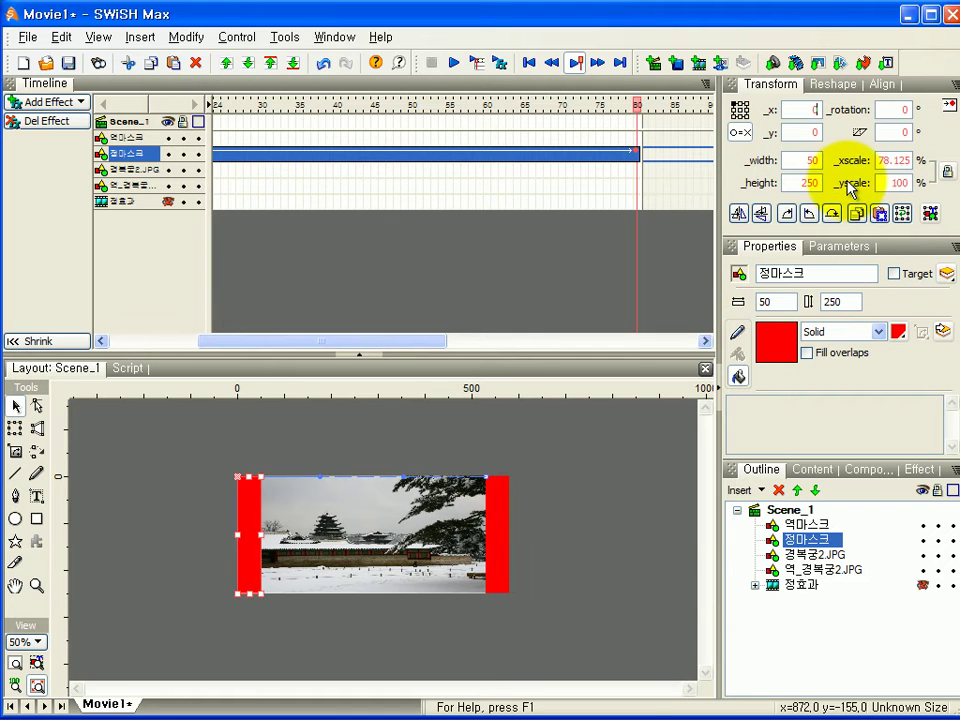
pyautogui.doubleClick(803, 160)
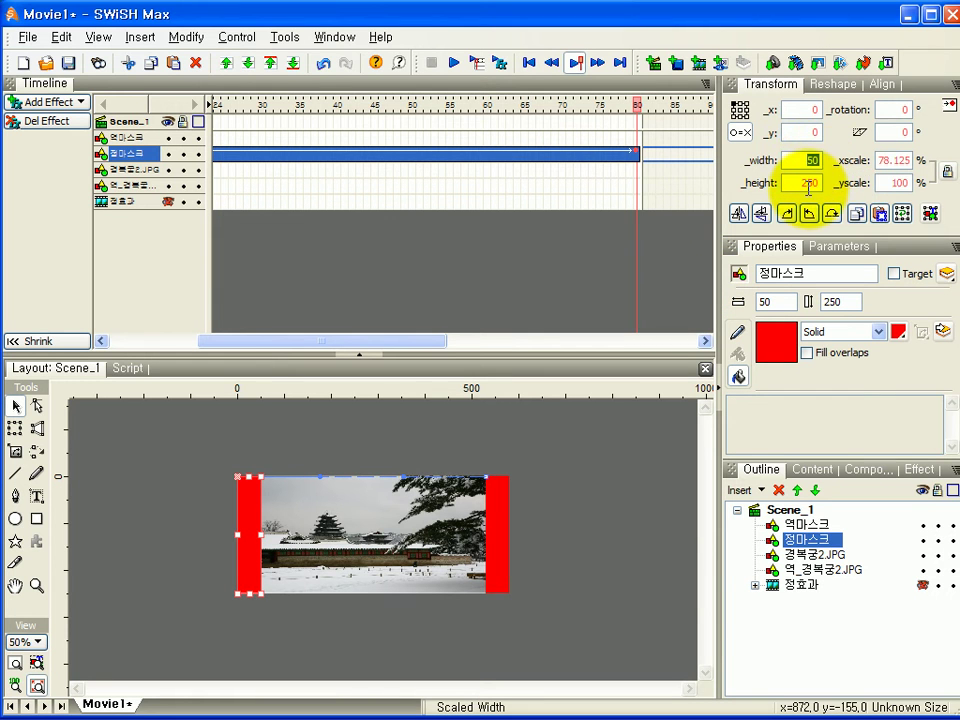
pyautogui.press('Return')
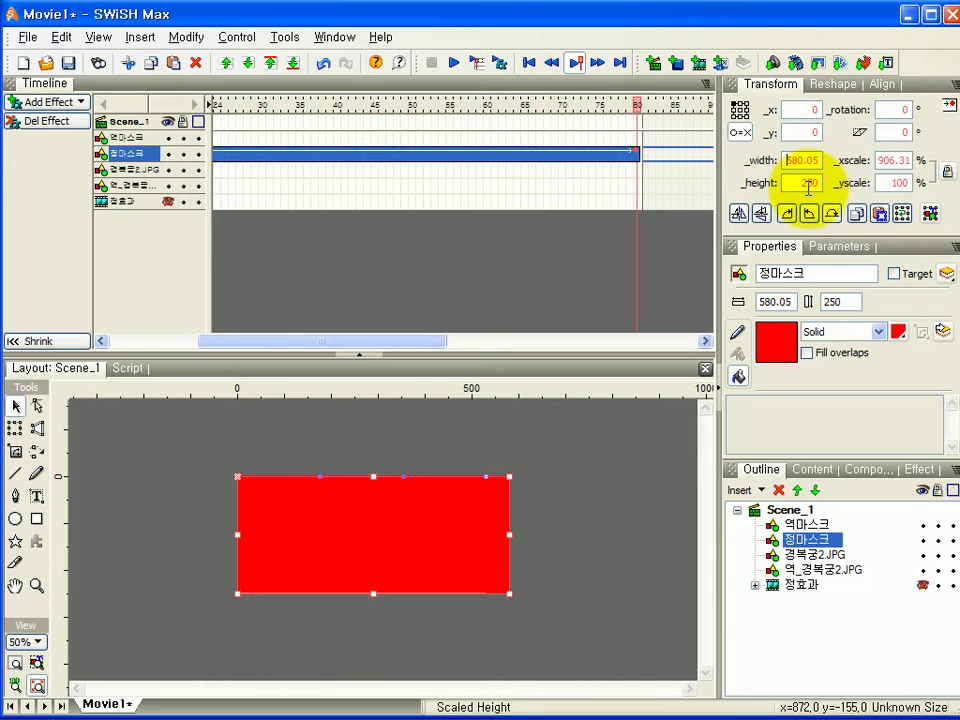
pyautogui.doubleClick(799, 160)
pyautogui.write('58')
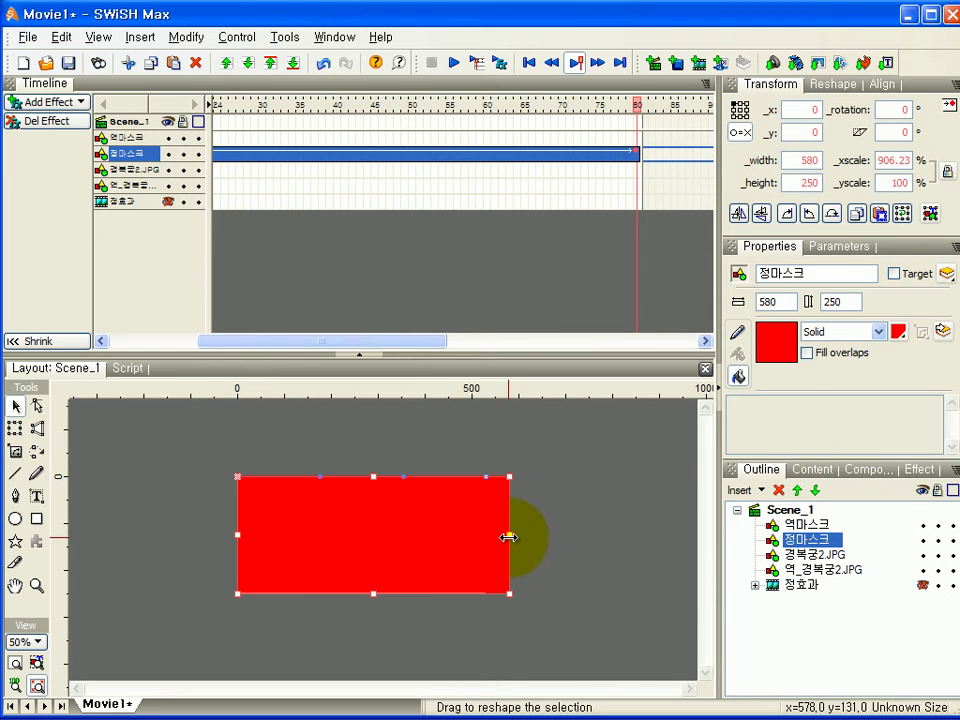
pyautogui.click(451, 63)
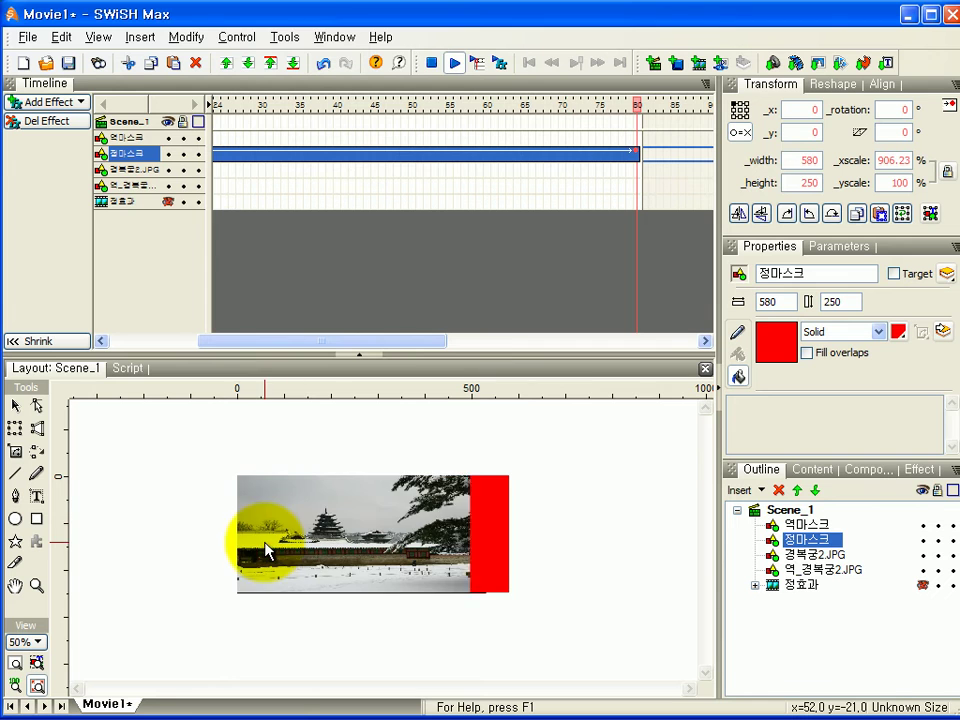
pyautogui.click(431, 63)
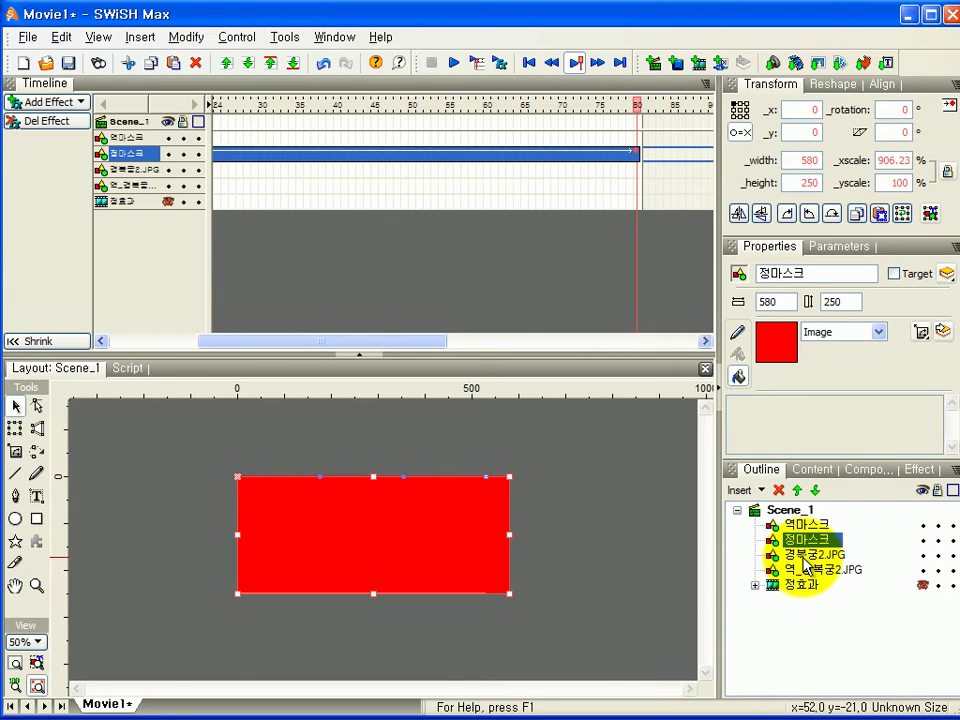
# Group 정마스크 and 경복궁2.JPG as a movie clip that stops playing at its end and uses its bottom object as mask.
pyautogui.keyDown('ctrl'); pyautogui.click(806, 555); pyautogui.keyUp('ctrl')
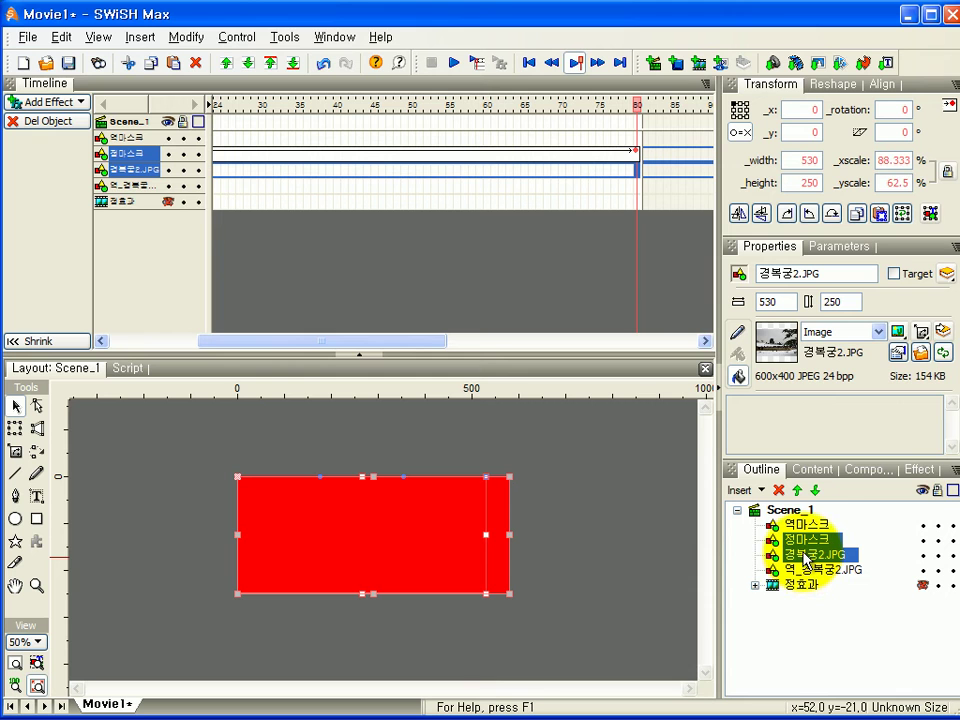
pyautogui.rightClick(806, 550)
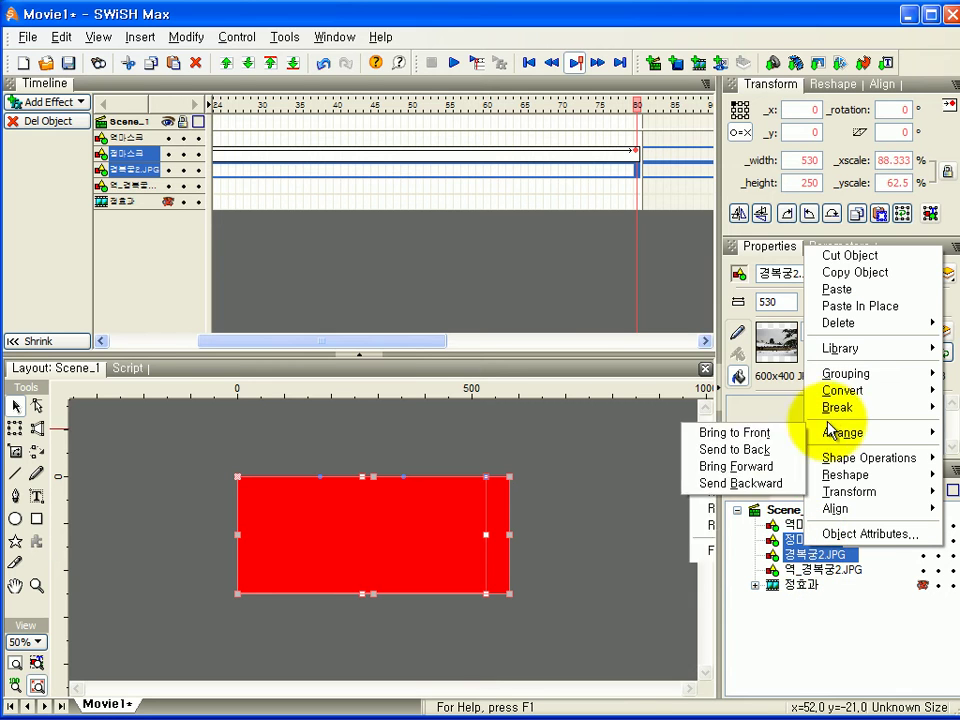
pyautogui.moveTo(835, 378)
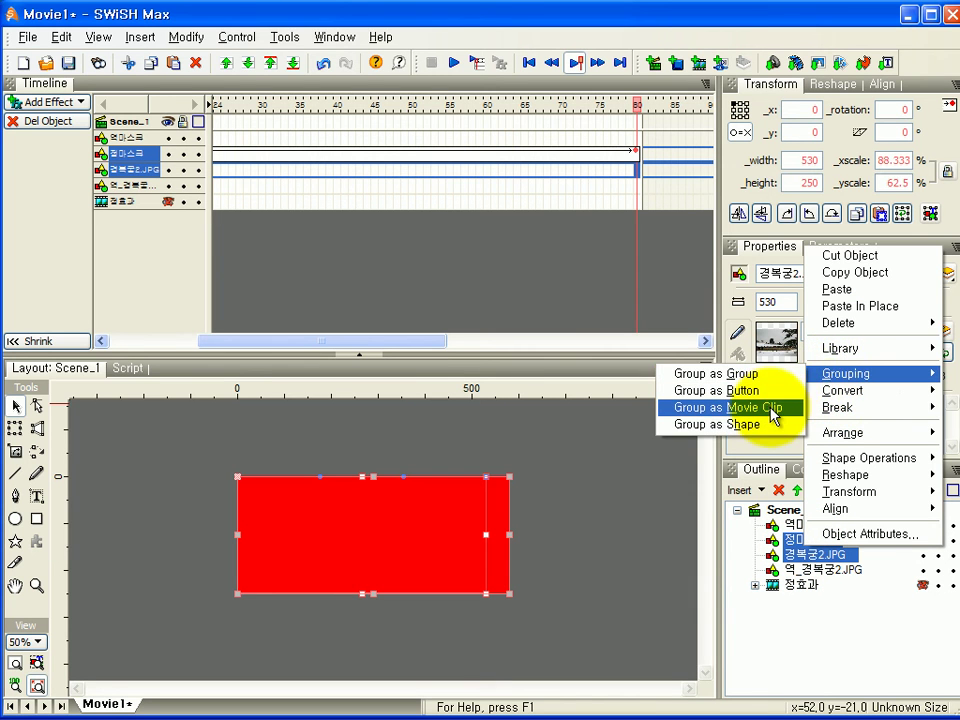
pyautogui.click(771, 408)
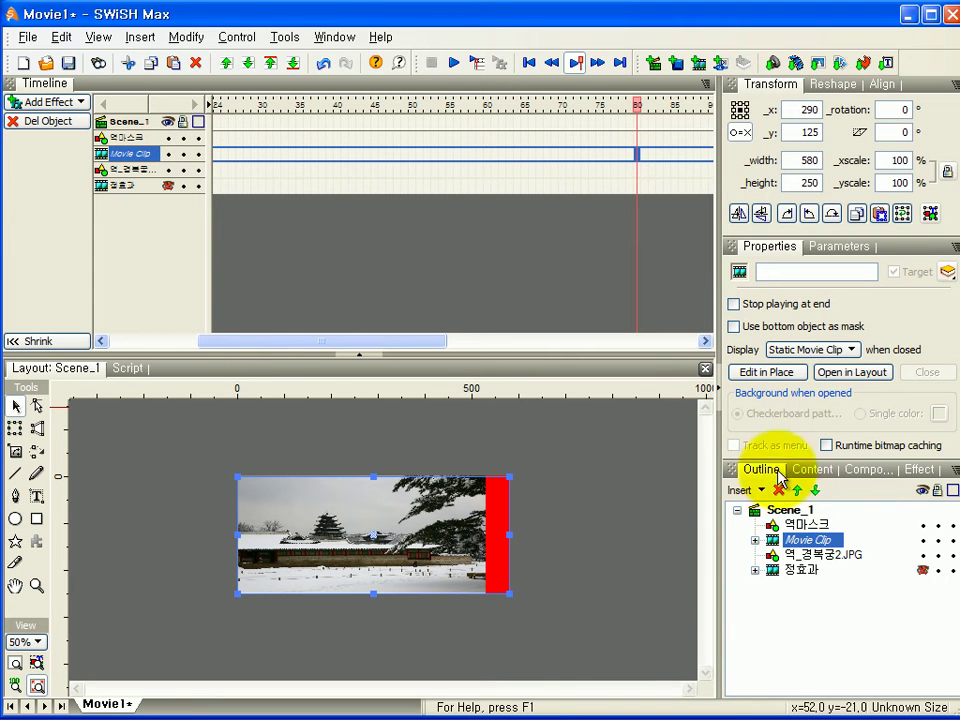
pyautogui.click(734, 304)
pyautogui.click(734, 327)
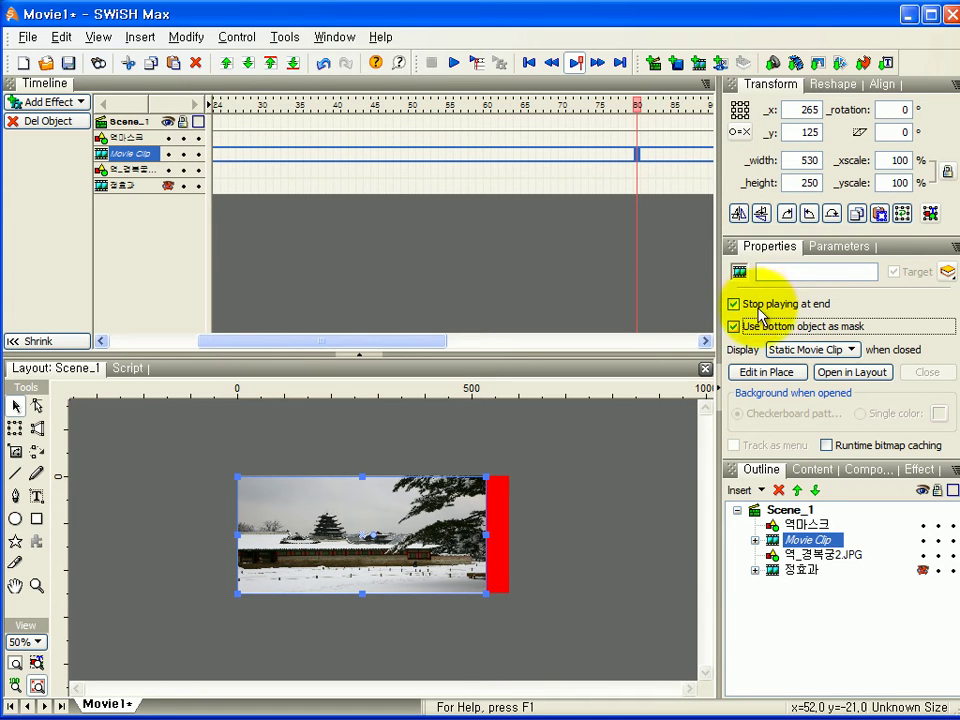
# Send the new movie clip below 역_경복궁2.JPG in the stacking order and name it 정이미지.
pyautogui.click(817, 492)
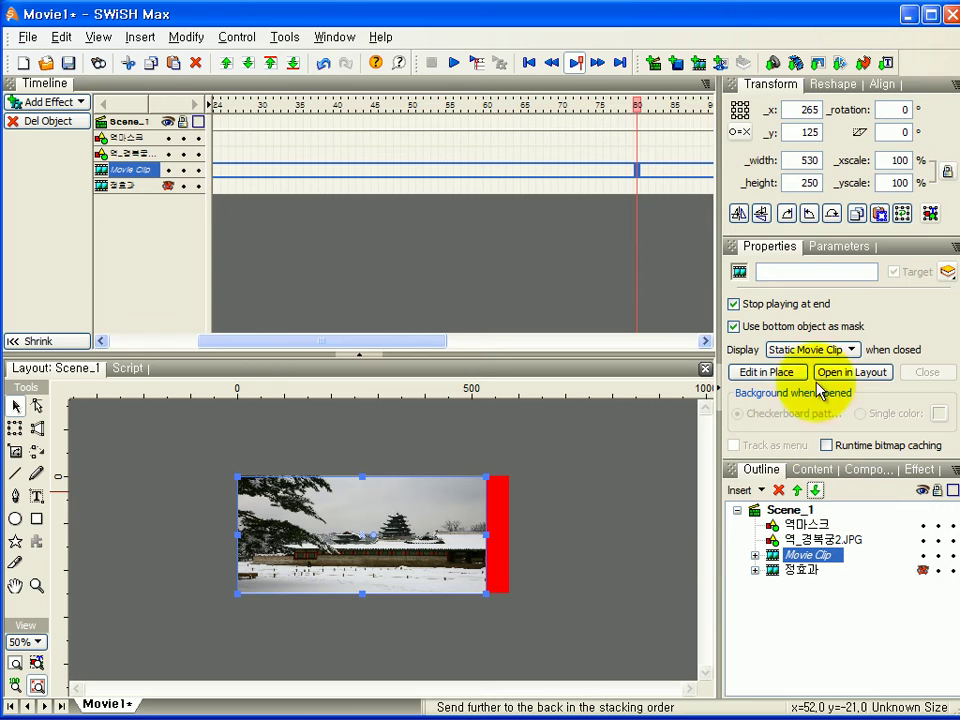
pyautogui.click(812, 271)
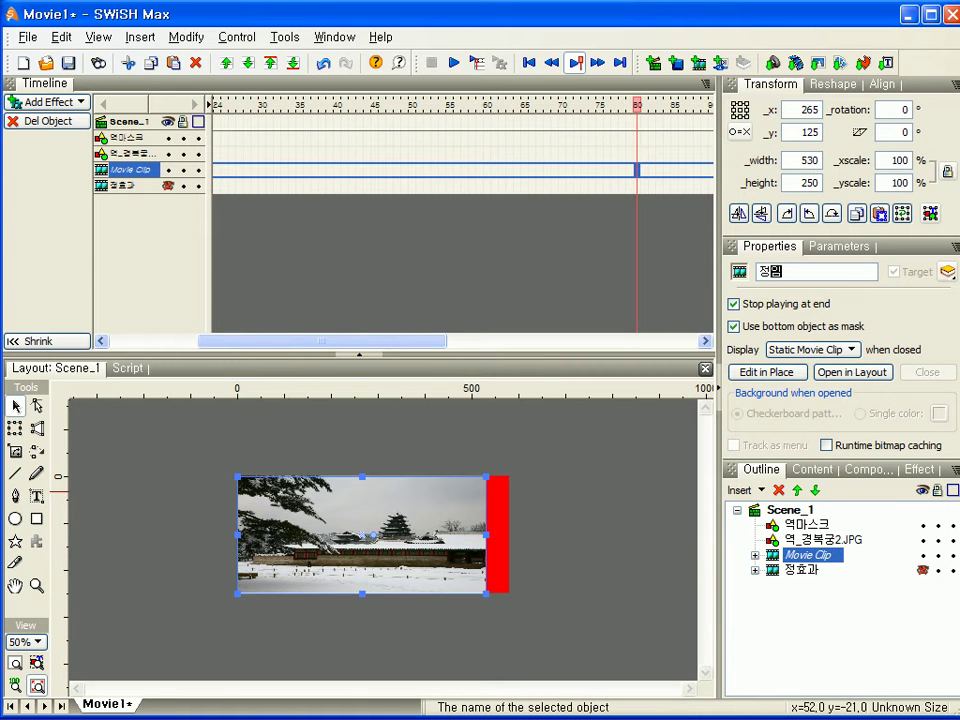
pyautogui.press('Return')
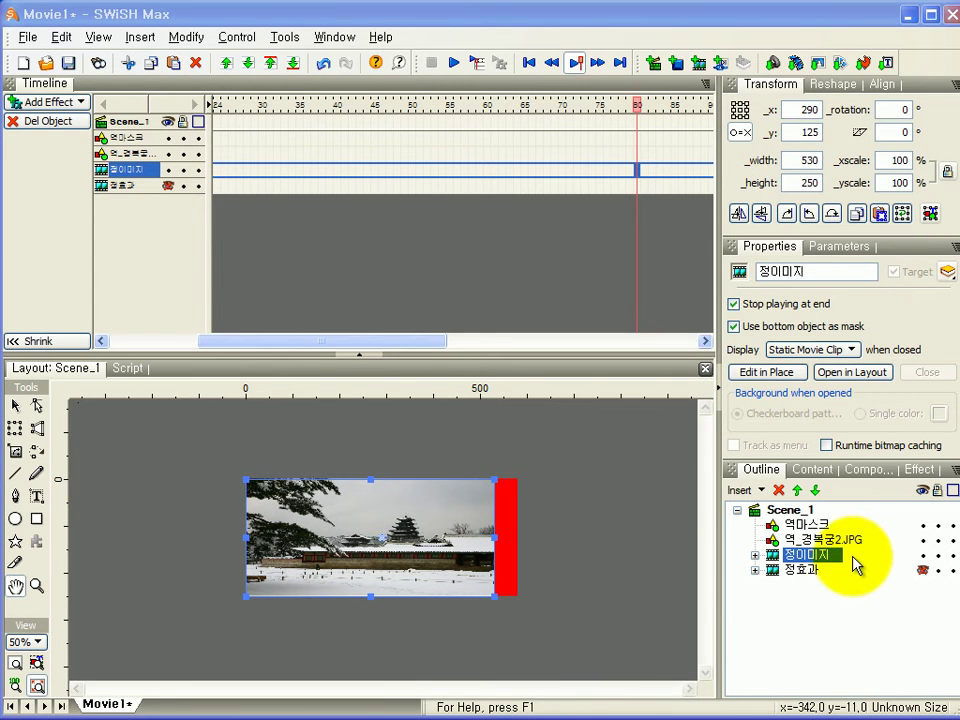
# Move 역_경복궁2.JPG to x 530 so it sits directly beside the 정이미지 clip.
pyautogui.click(820, 540)
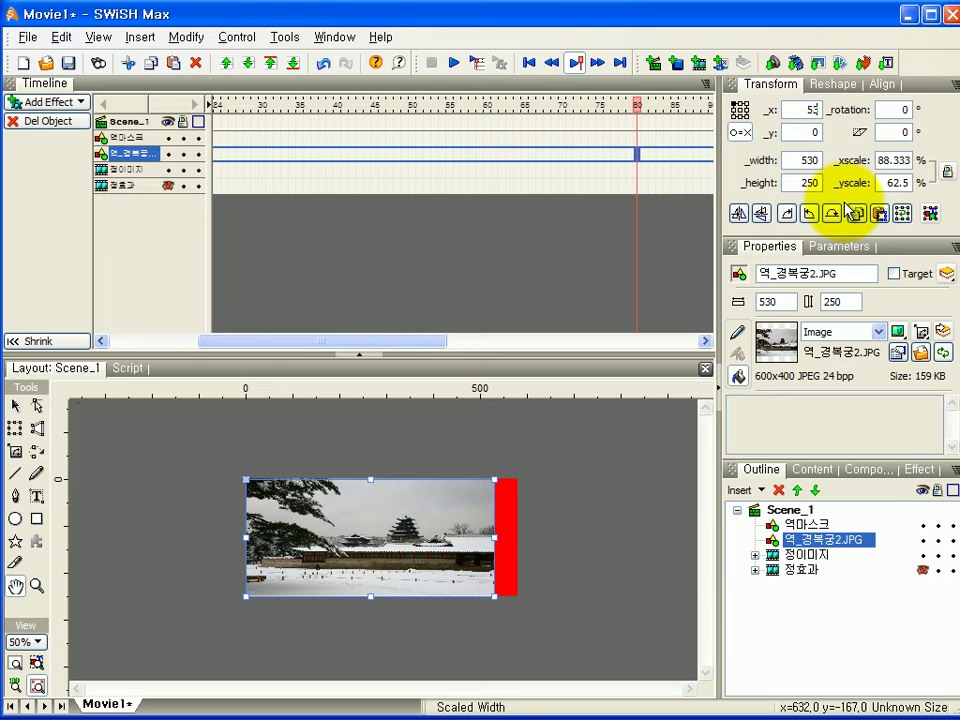
pyautogui.click(848, 211)
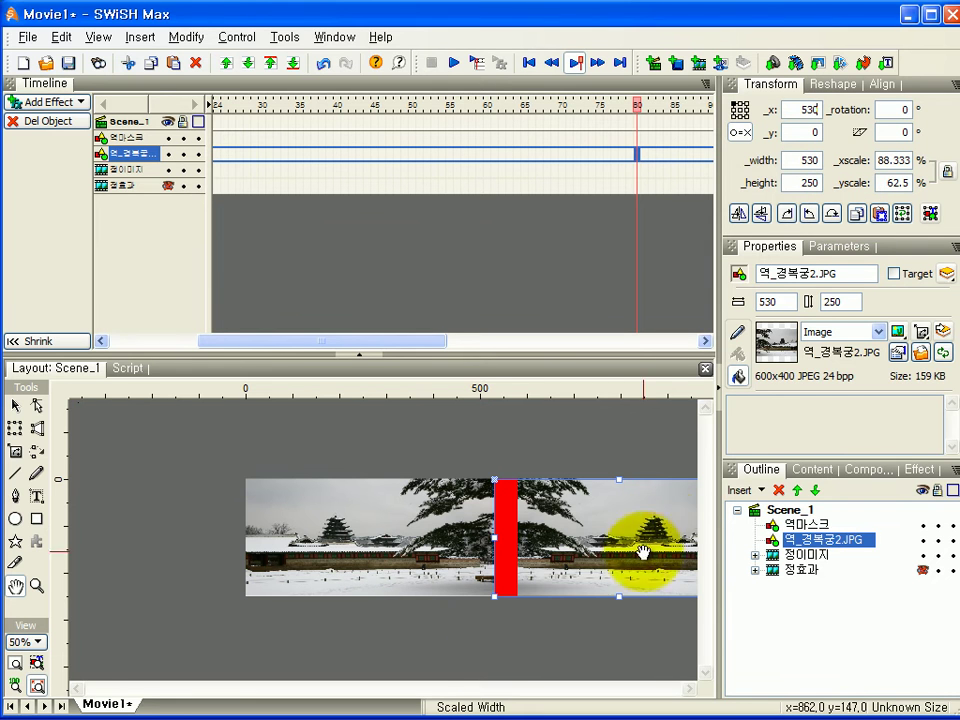
pyautogui.moveTo(617, 553); pyautogui.dragTo(516, 553)
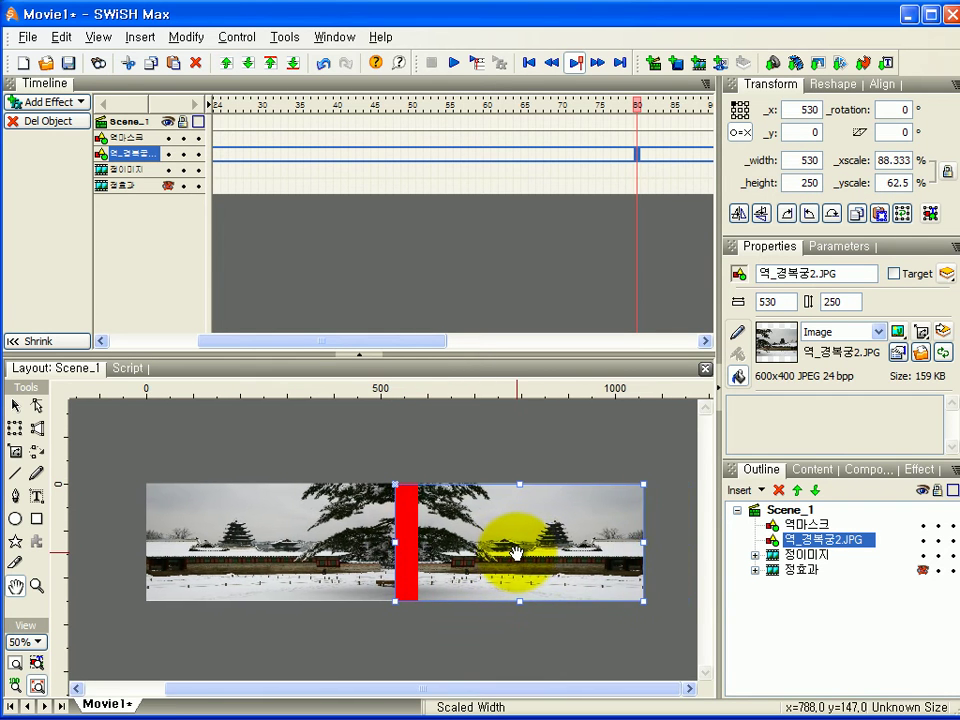
# Give 역마스크 a Move effect that ends at frame 80 with the rectangle at x 1060.
pyautogui.click(800, 527)
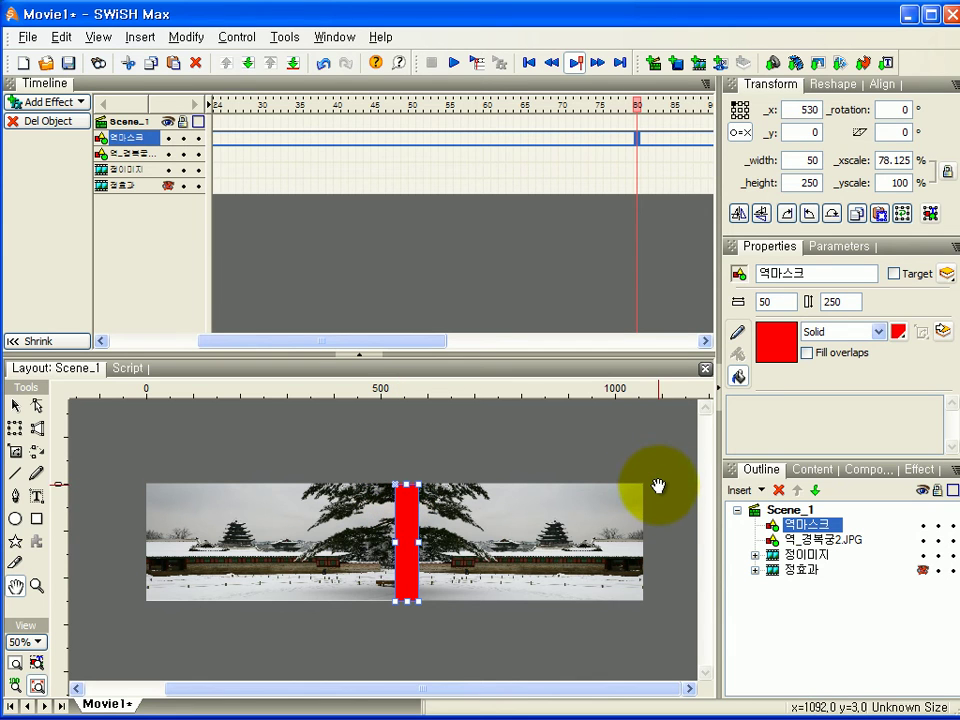
pyautogui.doubleClick(808, 109)
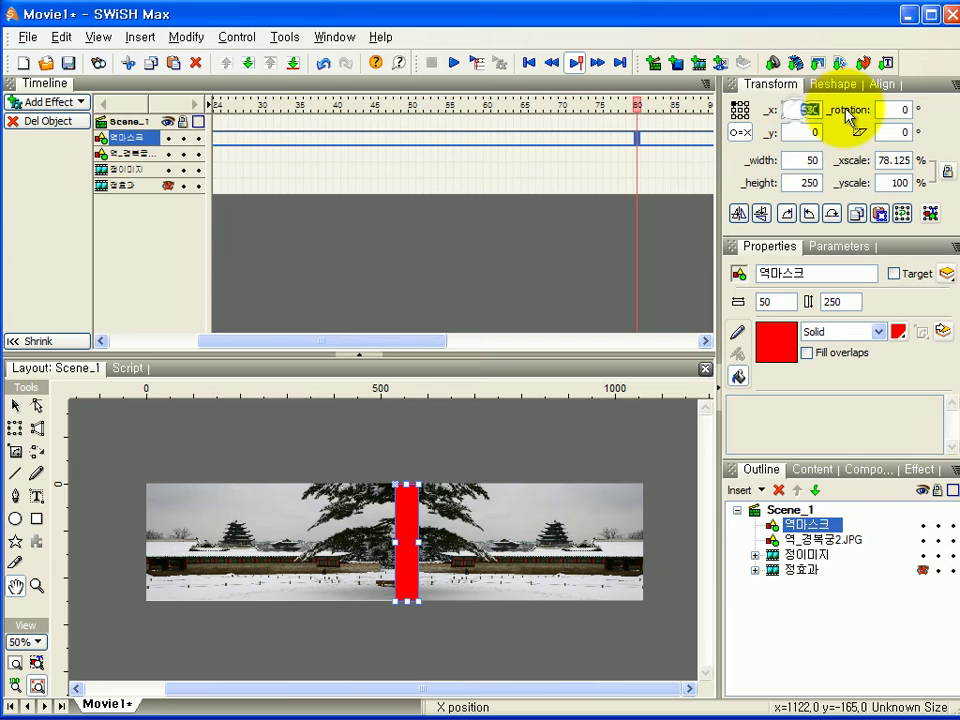
pyautogui.click(638, 140)
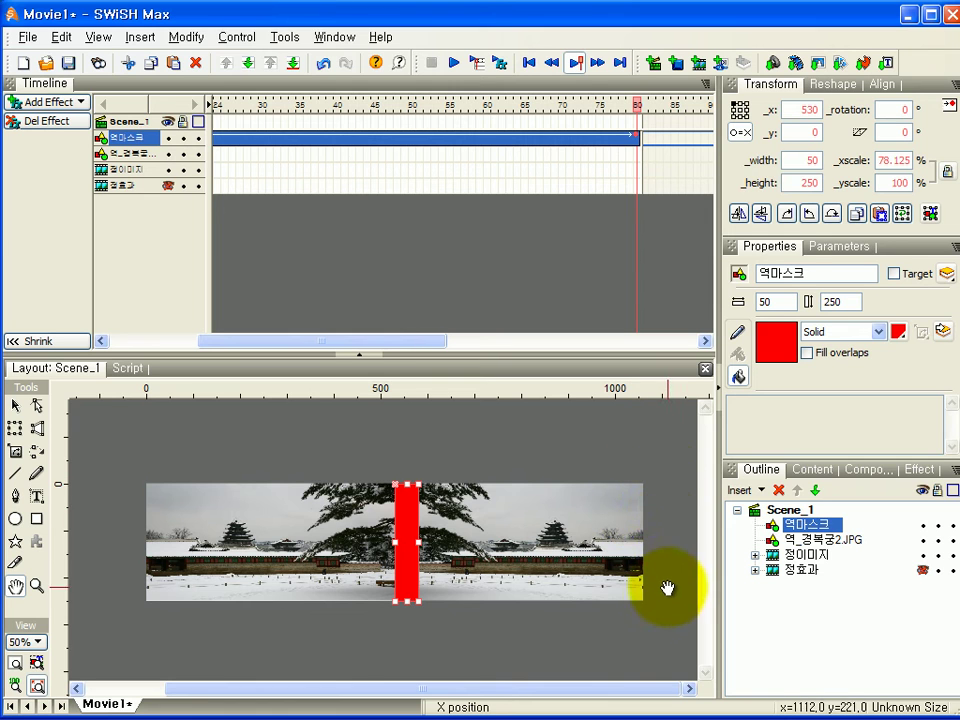
pyautogui.doubleClick(805, 110)
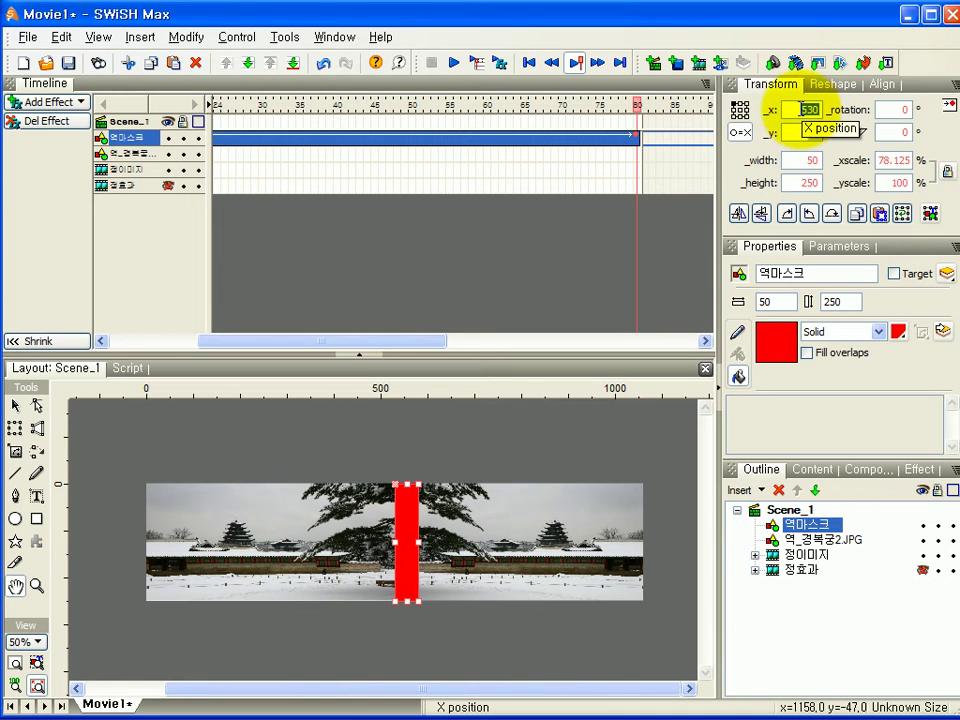
pyautogui.write('1')
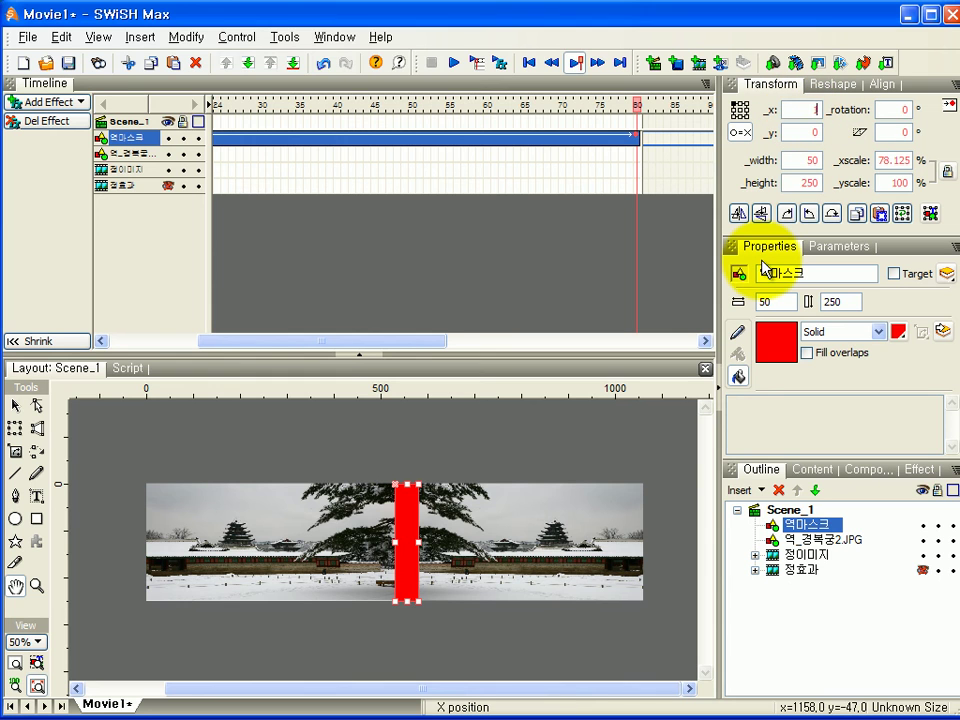
pyautogui.write('060')
pyautogui.press('Return')
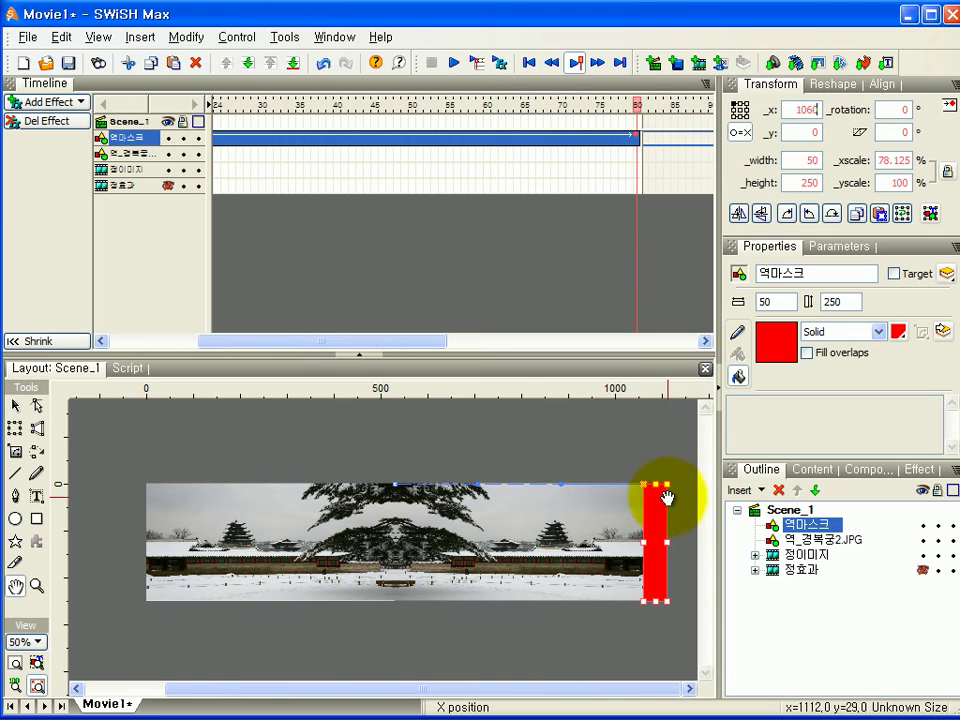
# Group 역마스크 and 역_경복궁2.JPG together as a movie clip.
pyautogui.click(810, 544)
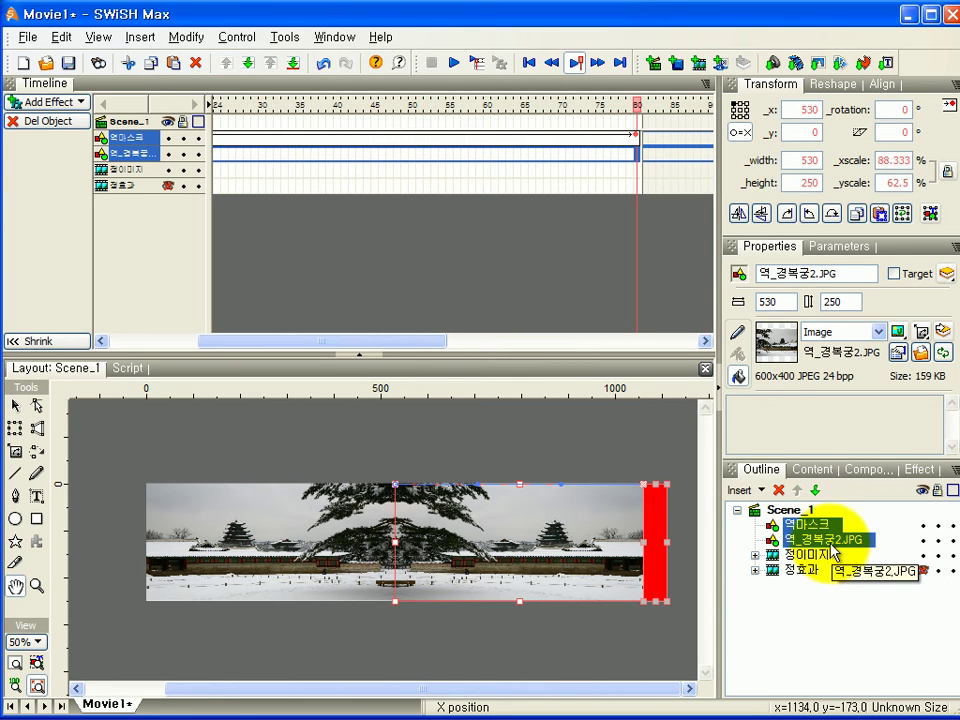
pyautogui.click(824, 541)
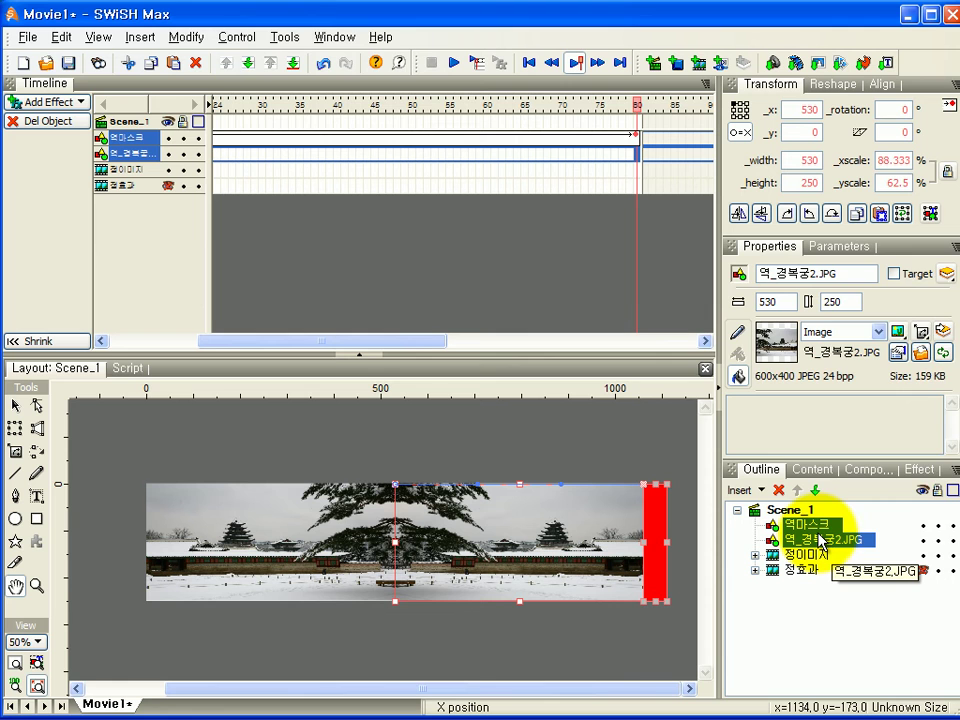
pyautogui.rightClick(820, 541)
pyautogui.moveTo(848, 362)
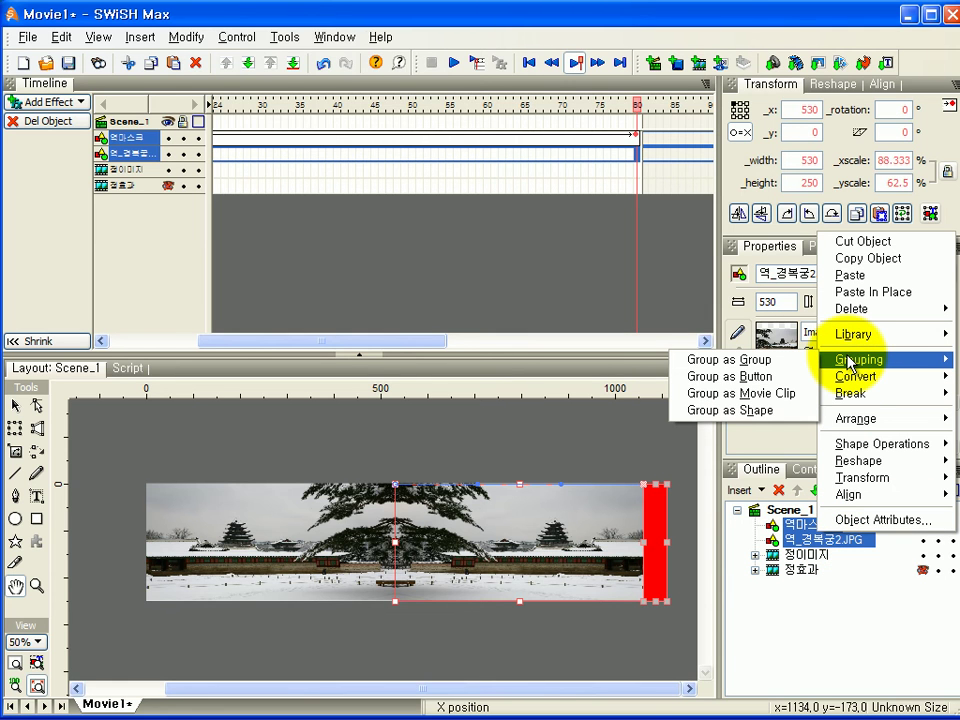
pyautogui.click(775, 393)
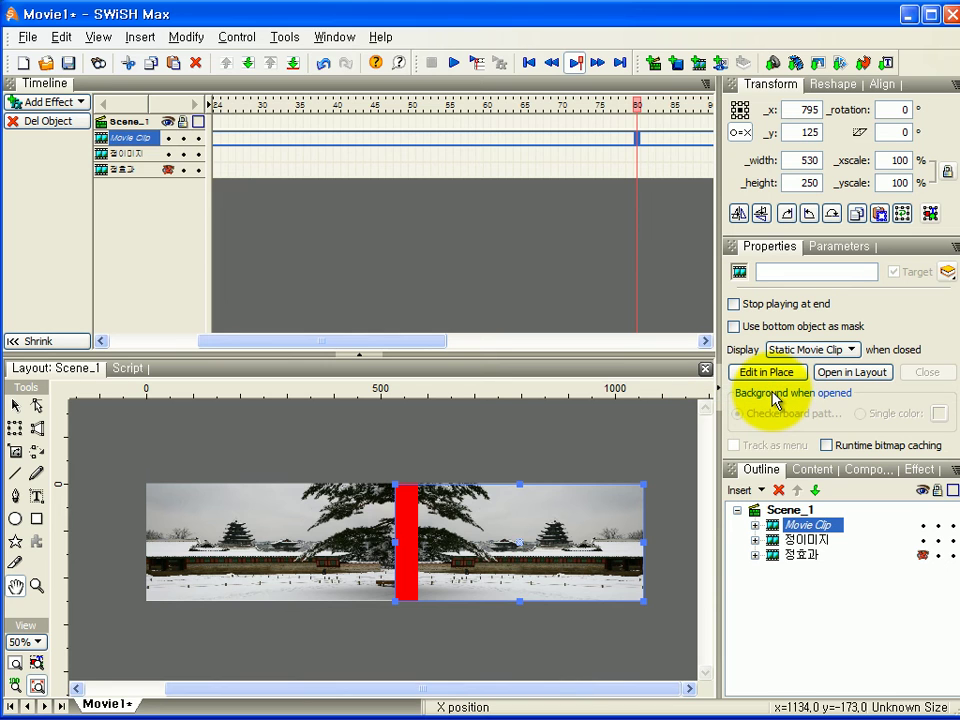
# Make the new clip stop playing at its end and use its bottom object as mask, with a top-left reference point and the name 역이미지.
pyautogui.click(732, 305)
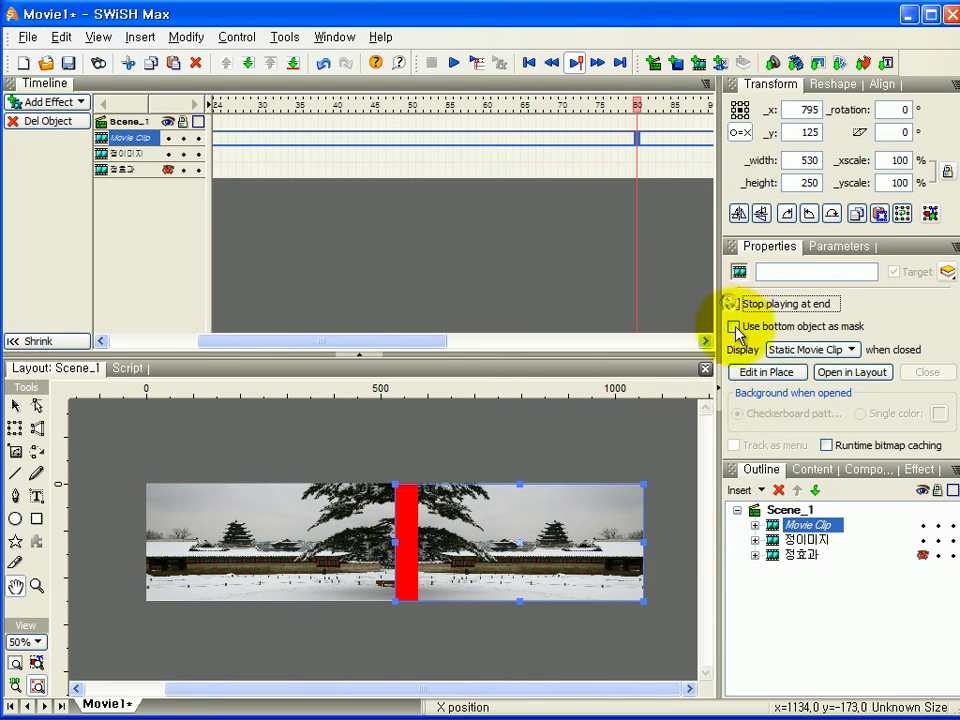
pyautogui.click(734, 328)
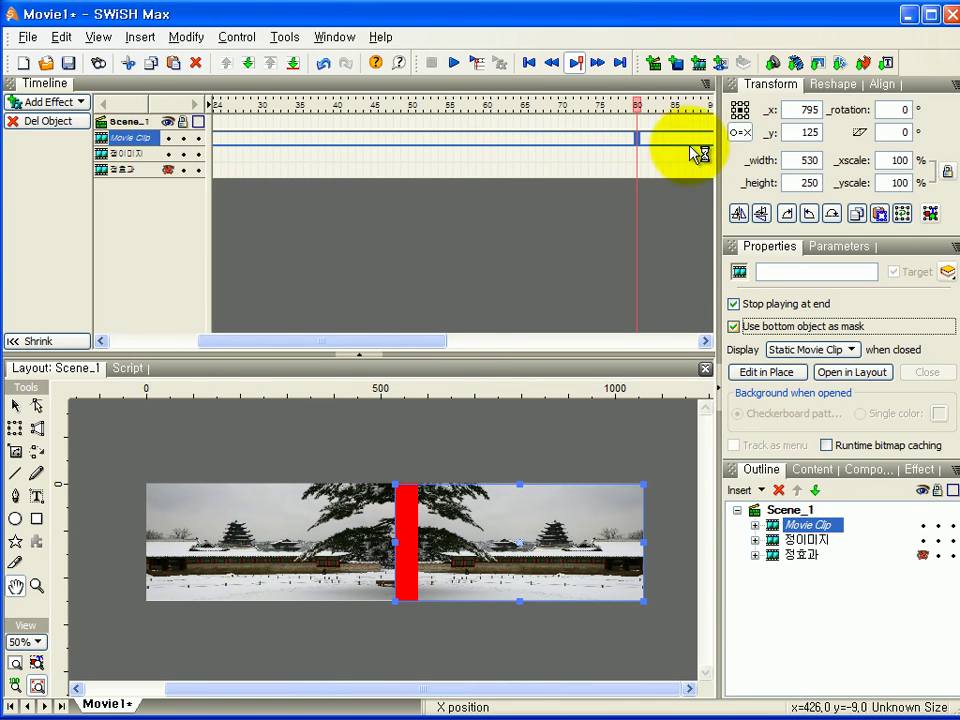
pyautogui.click(740, 110)
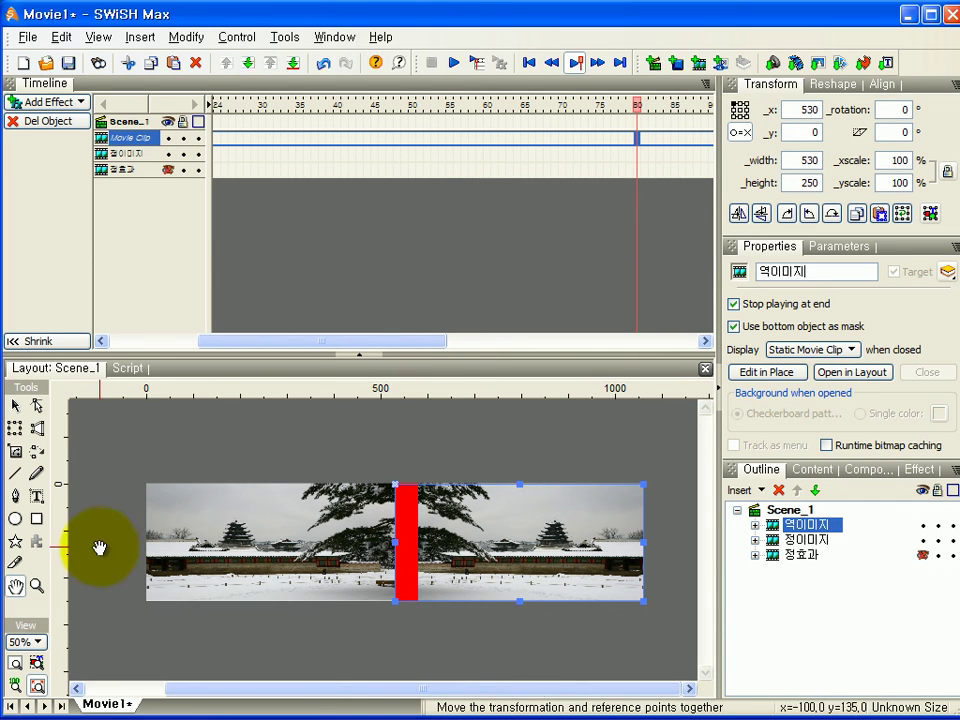
# Give the 역이미지 clip a Move effect that ends at frame 80 with x at -530.
pyautogui.click(635, 137)
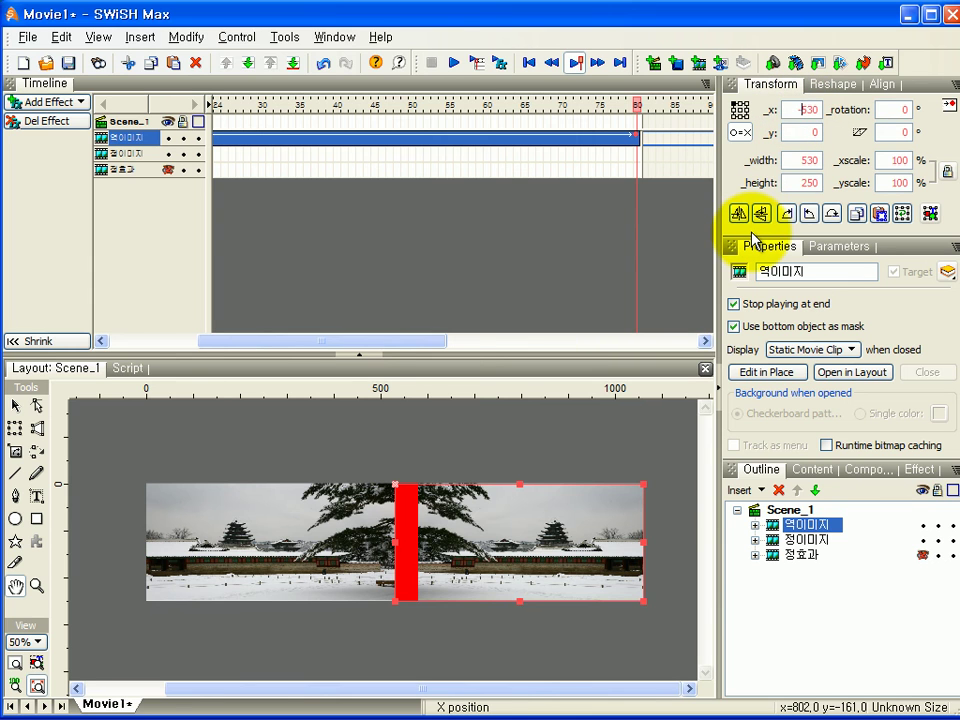
pyautogui.press('Return')
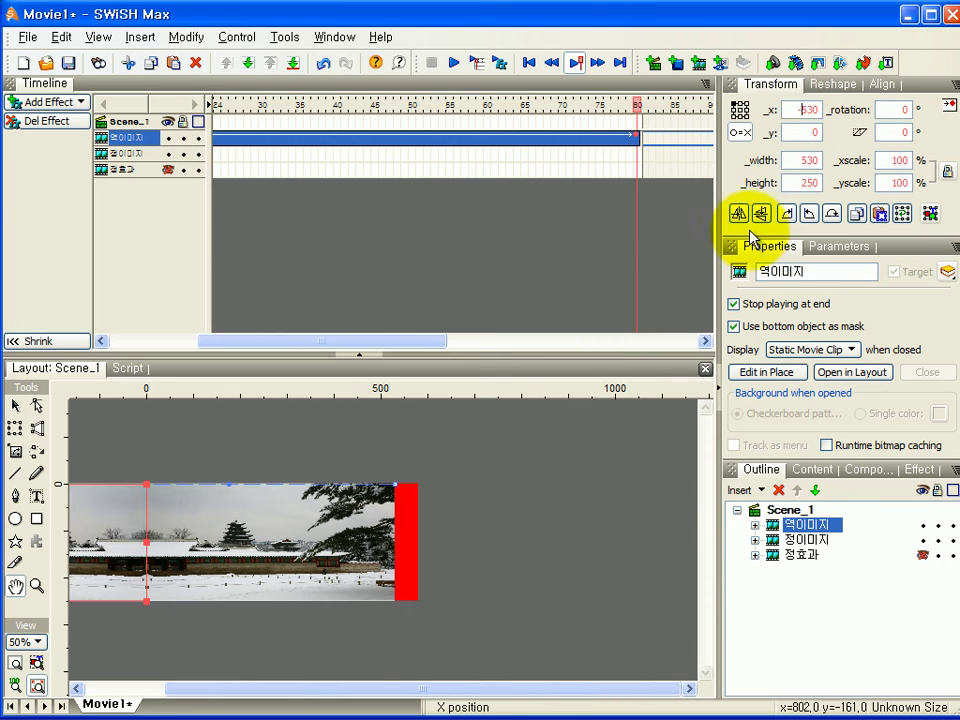
pyautogui.moveTo(131, 564); pyautogui.dragTo(361, 558)
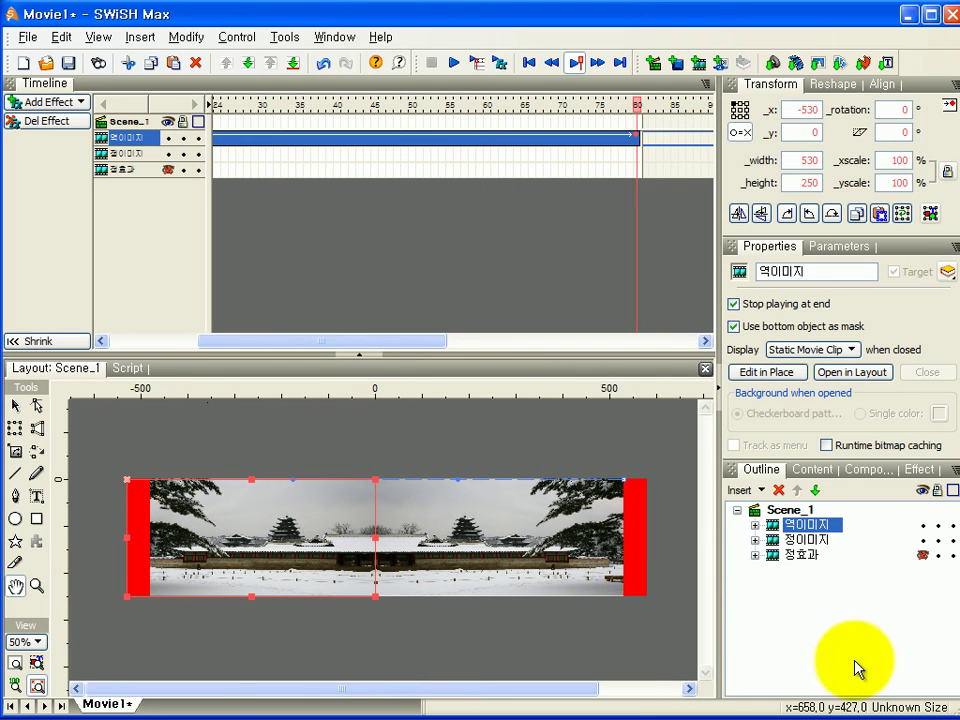
# Group 역이미지 and 정이미지 together as a movie clip named 역효과.
pyautogui.keyDown('shift'); pyautogui.click(806, 545); pyautogui.keyUp('shift')
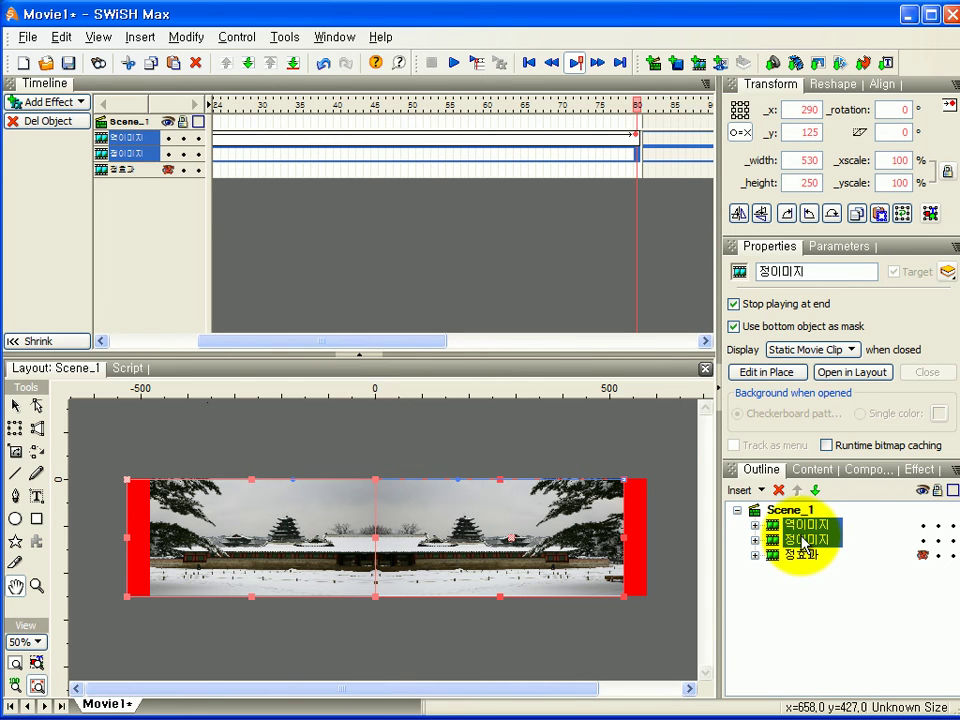
pyautogui.rightClick(806, 545)
pyautogui.moveTo(831, 381)
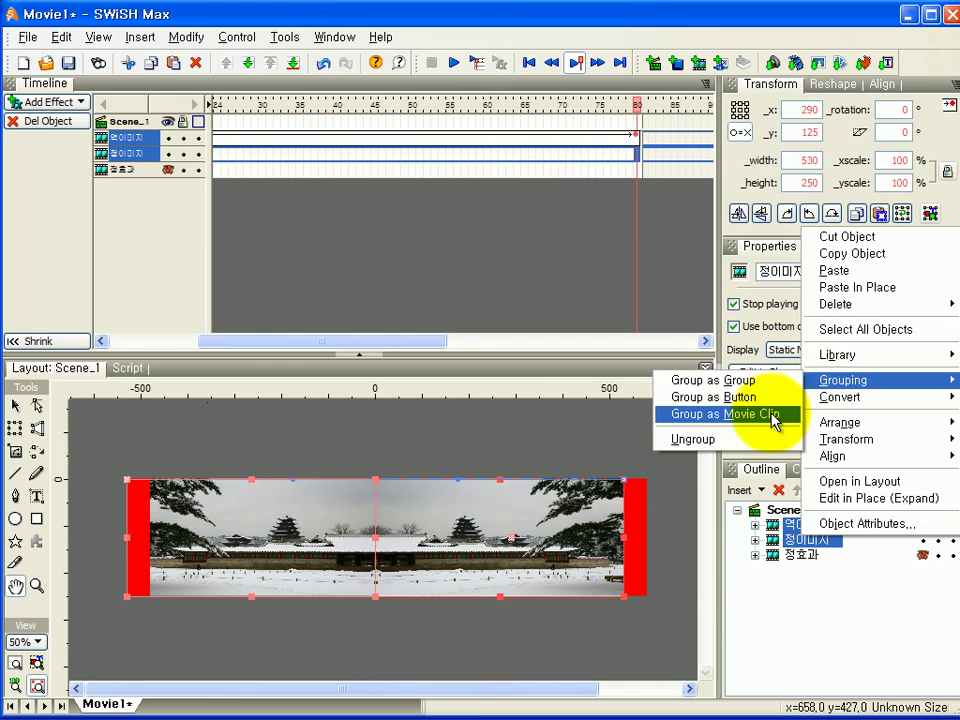
pyautogui.click(772, 414)
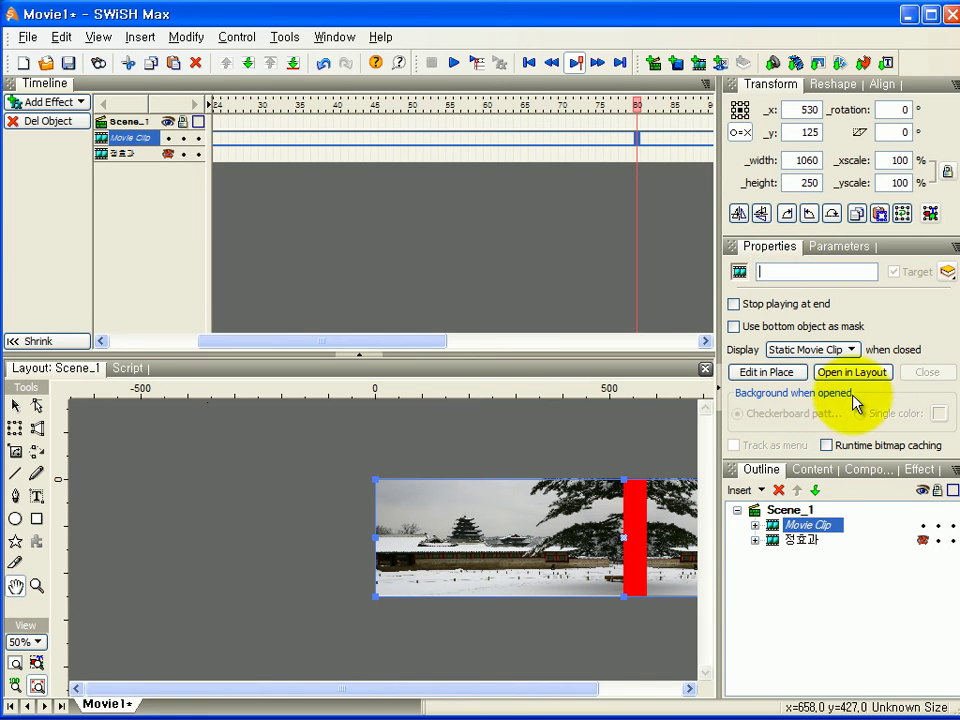
pyautogui.write('역동')
pyautogui.write('과')
pyautogui.press('Return')
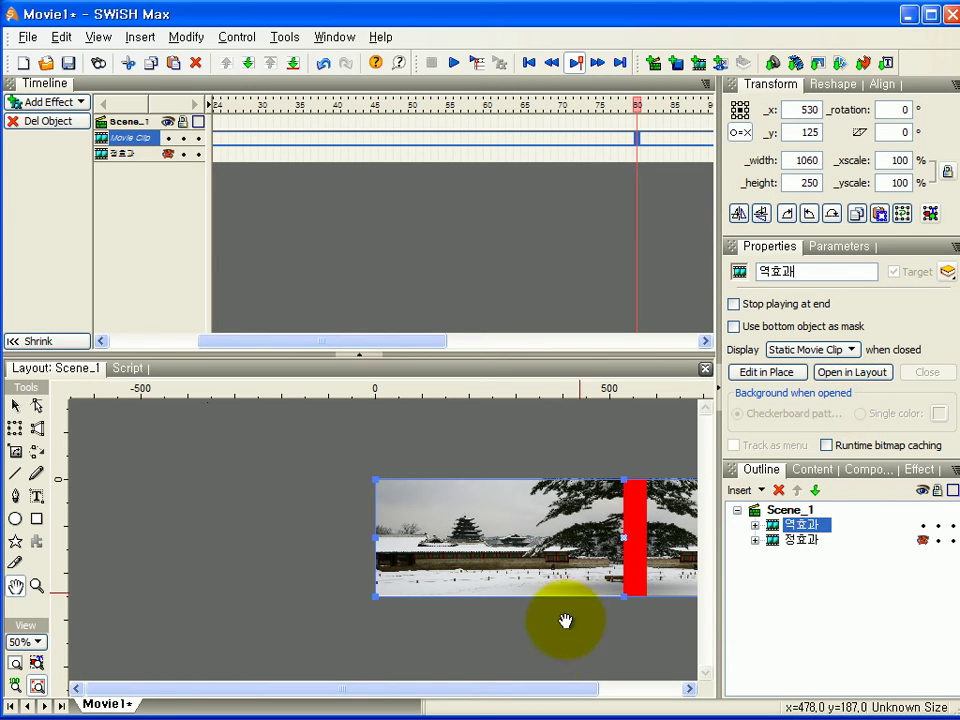
# Inside 역효과, put 역마스크 below 역_경복궁2.JPG and 정마스크 below 경복궁2.JPG, and preview the movie.
pyautogui.moveTo(591, 557); pyautogui.dragTo(332, 540)
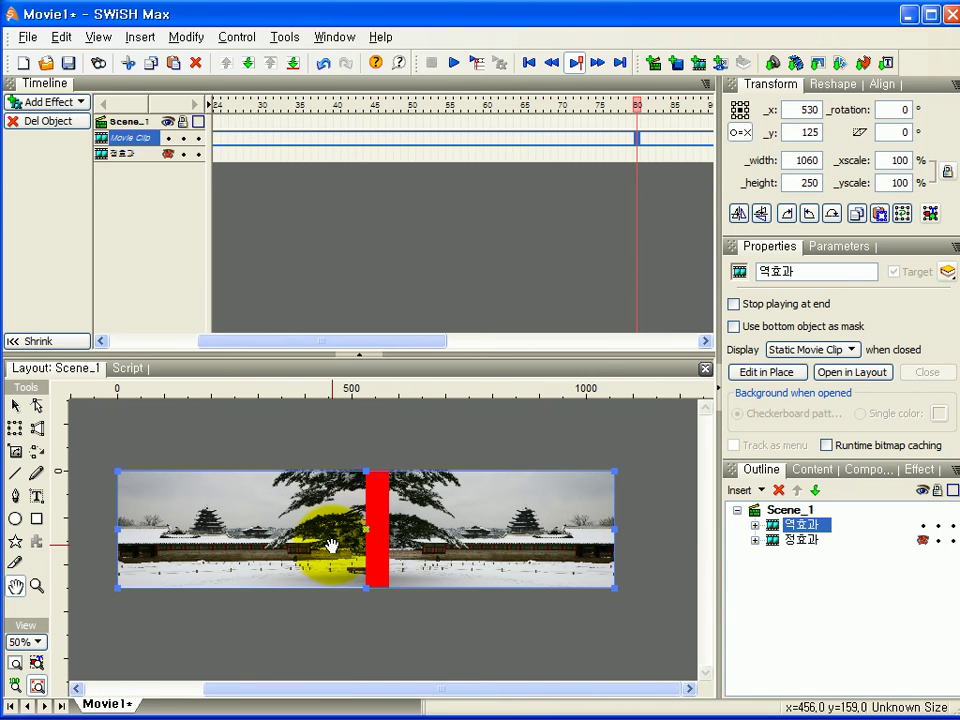
pyautogui.click(755, 524)
pyautogui.click(773, 540)
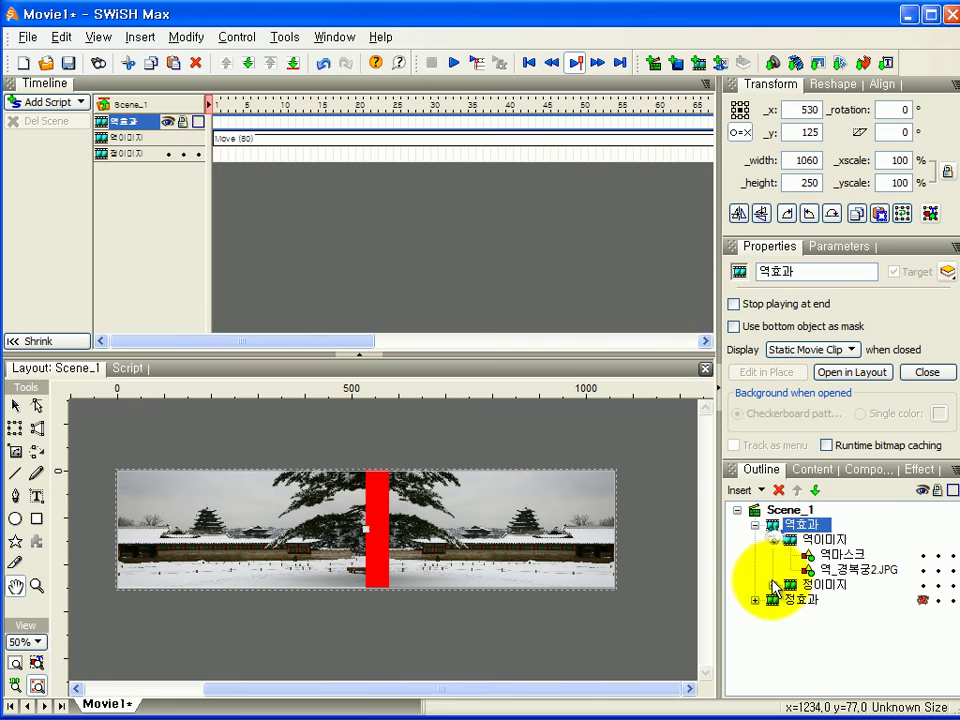
pyautogui.click(773, 586)
pyautogui.click(838, 555)
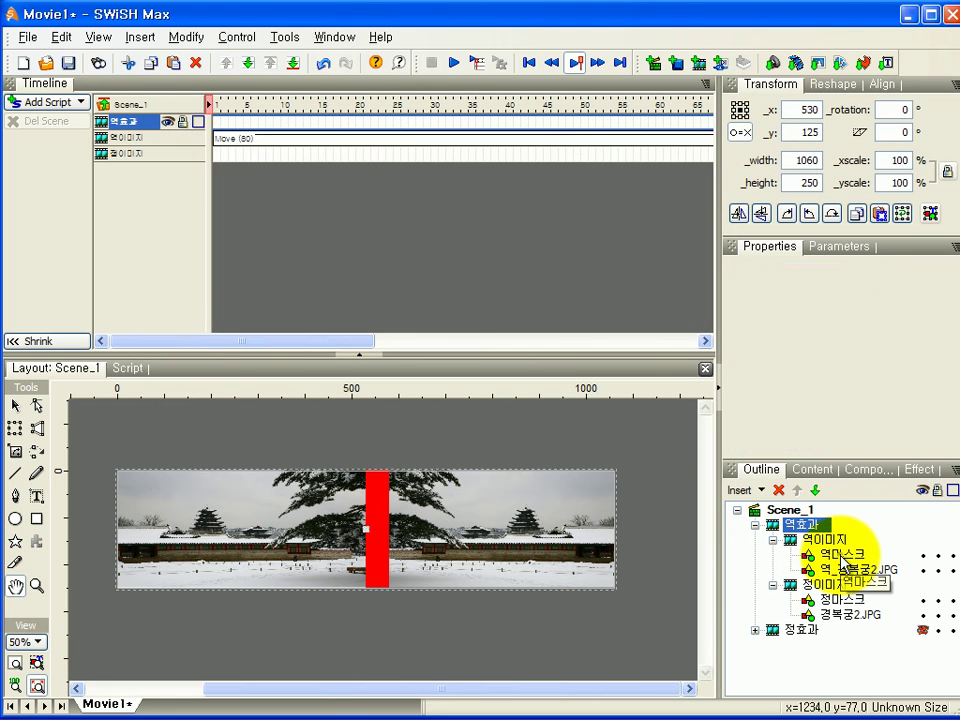
pyautogui.moveTo(843, 571); pyautogui.dragTo(845, 618)
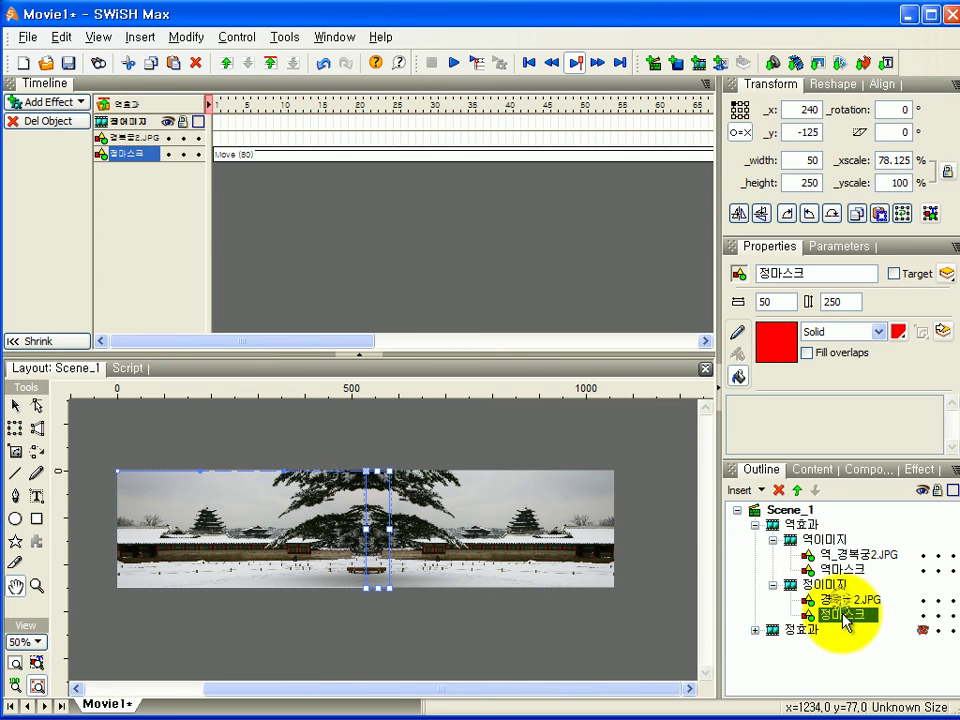
pyautogui.click(755, 525)
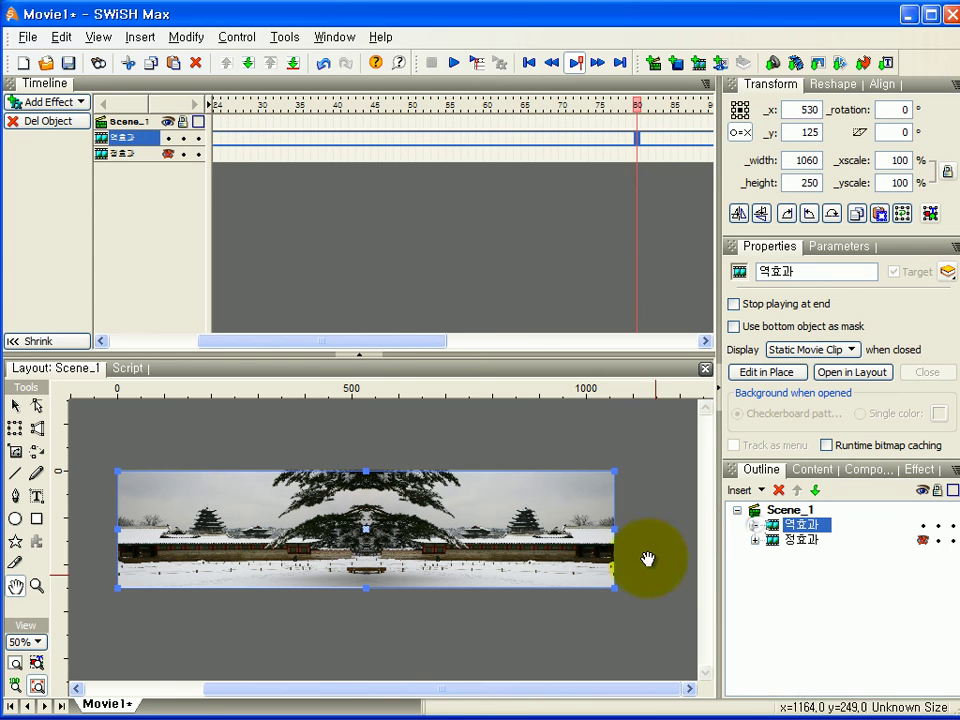
pyautogui.click(452, 64)
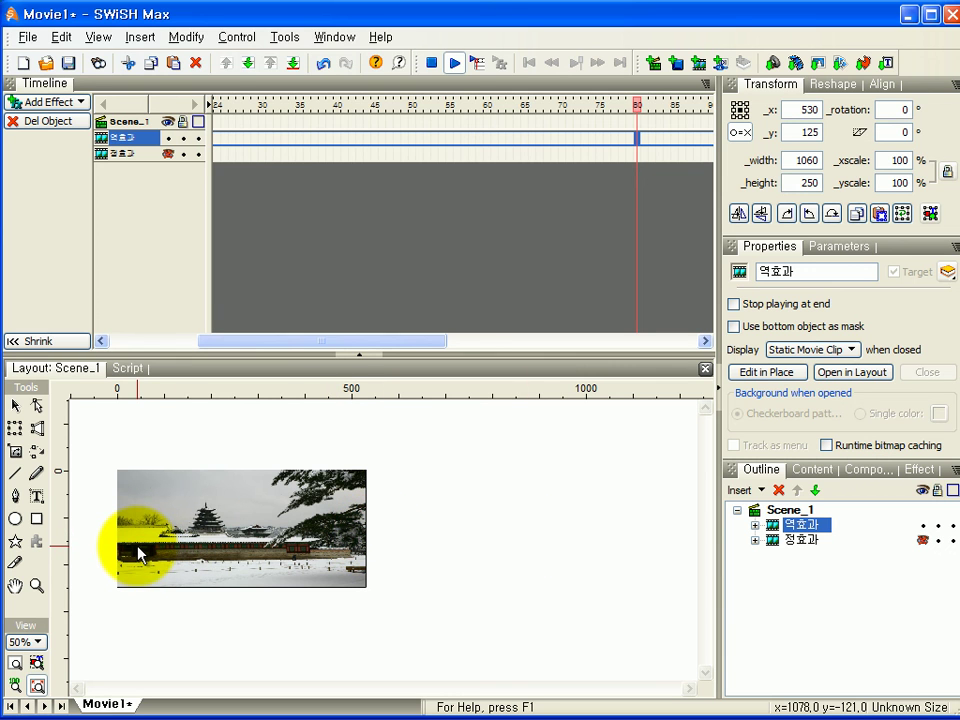
pyautogui.click(431, 63)
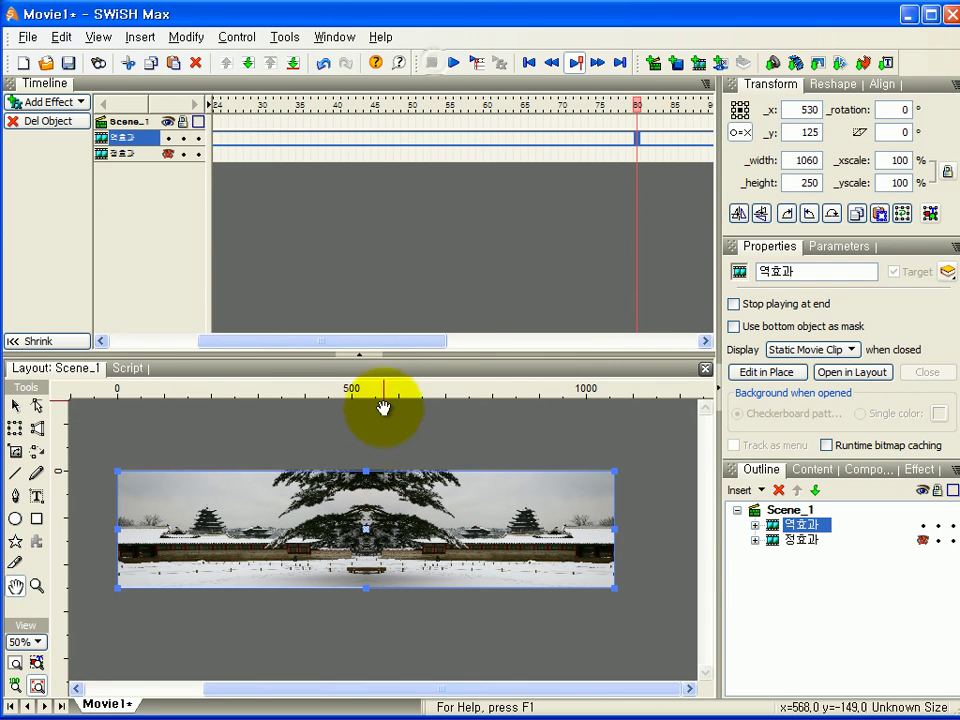
# Make 정효과 visible again and add a Place effect to it at frame 1.
pyautogui.moveTo(365, 345); pyautogui.dragTo(262, 347)
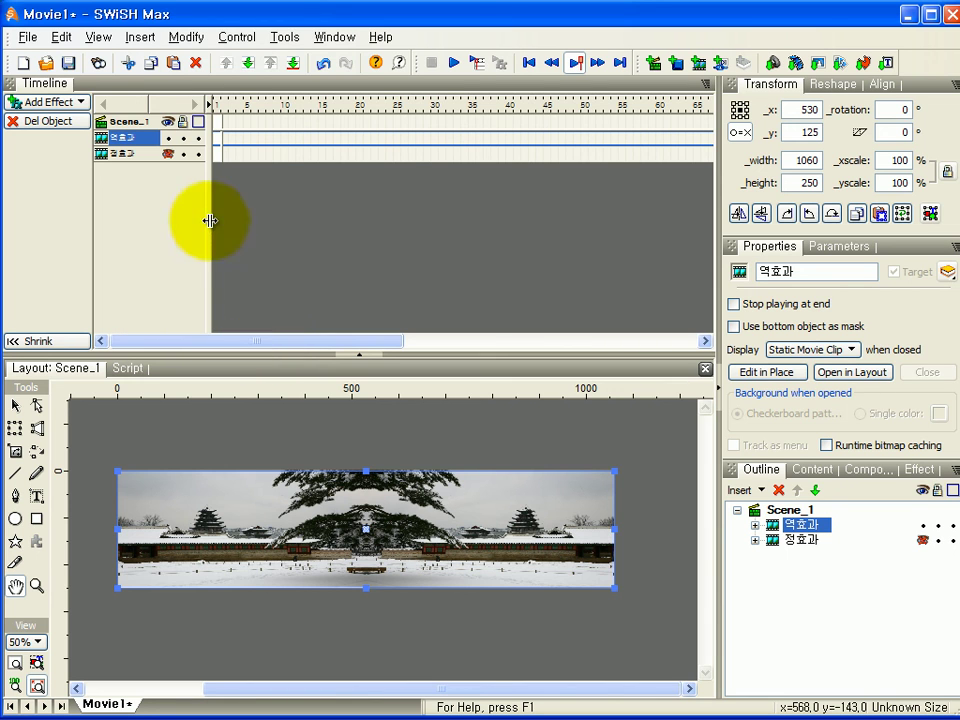
pyautogui.click(169, 155)
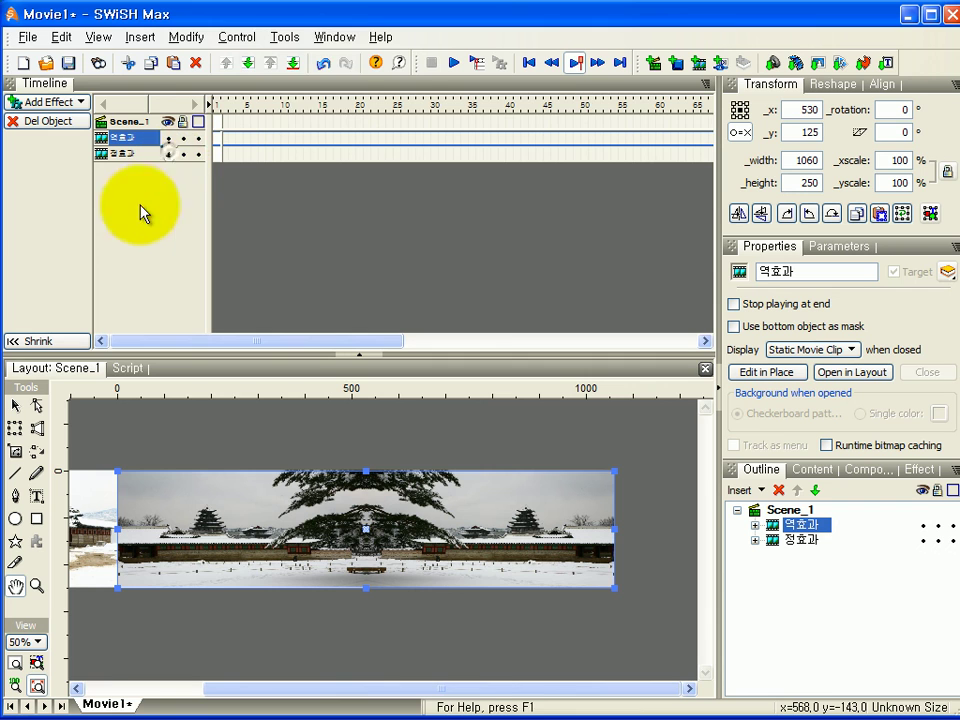
pyautogui.click(216, 153)
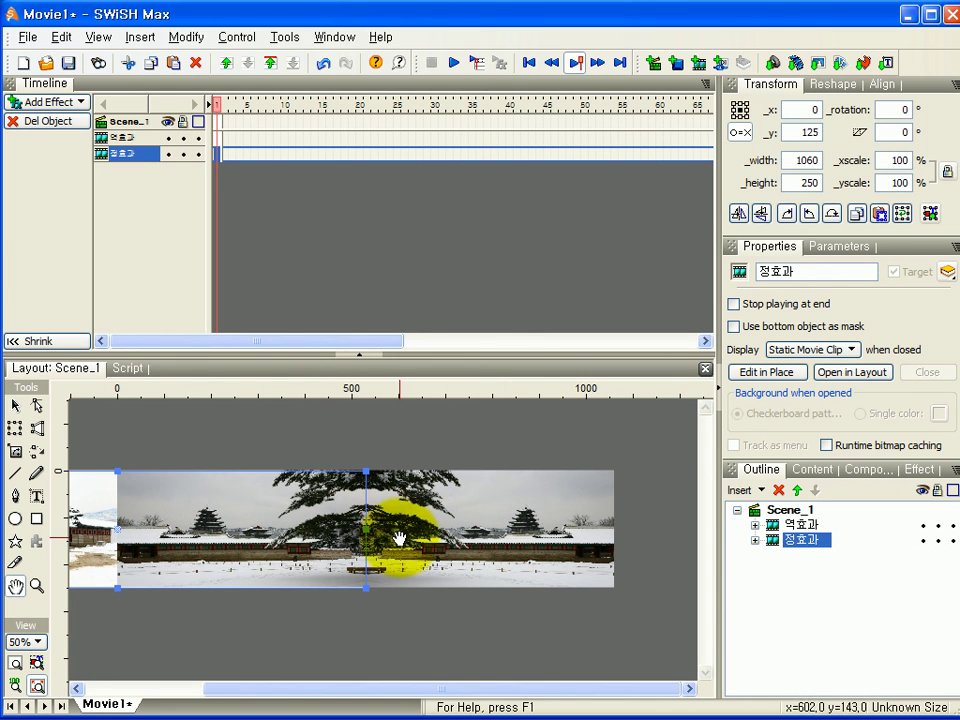
pyautogui.rightClick(217, 153)
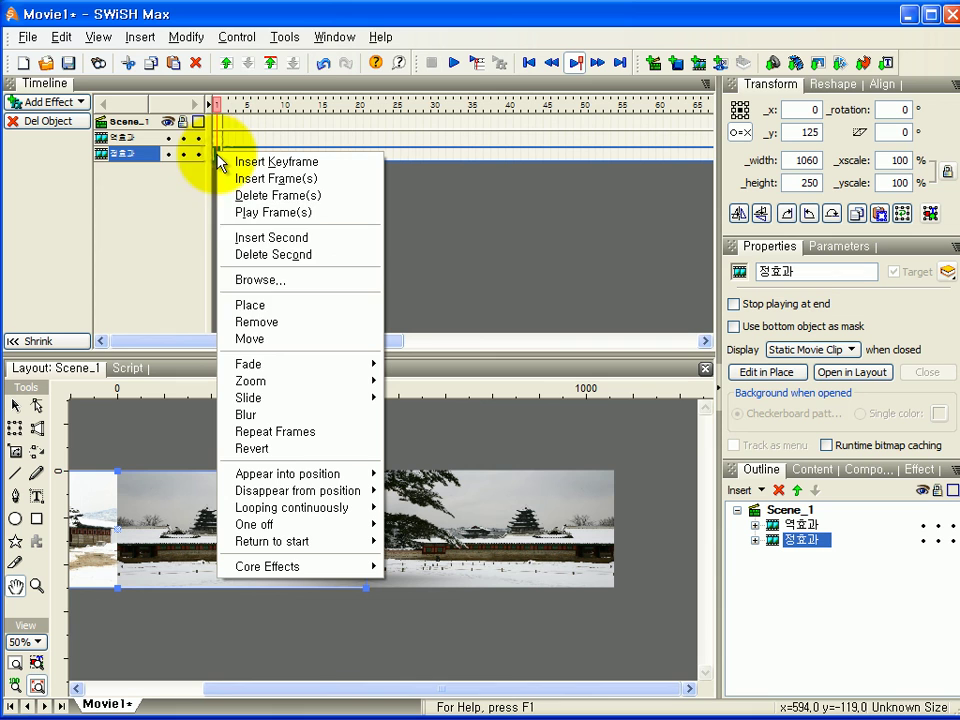
pyautogui.click(237, 306)
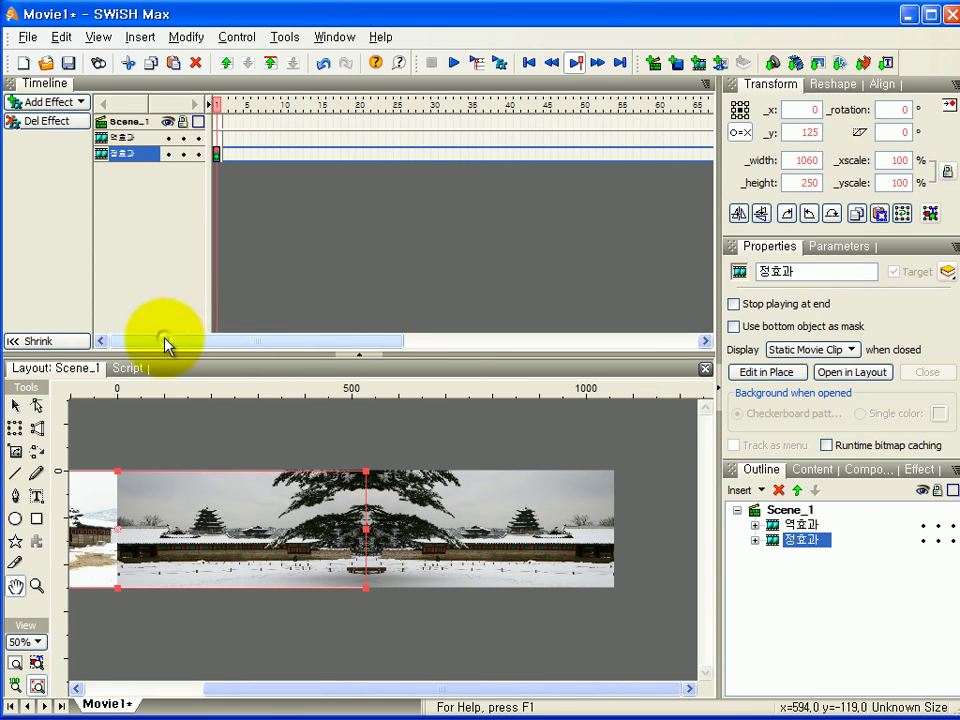
# Add a Place effect to the 역효과 clip at frame 100.
pyautogui.click(134, 139)
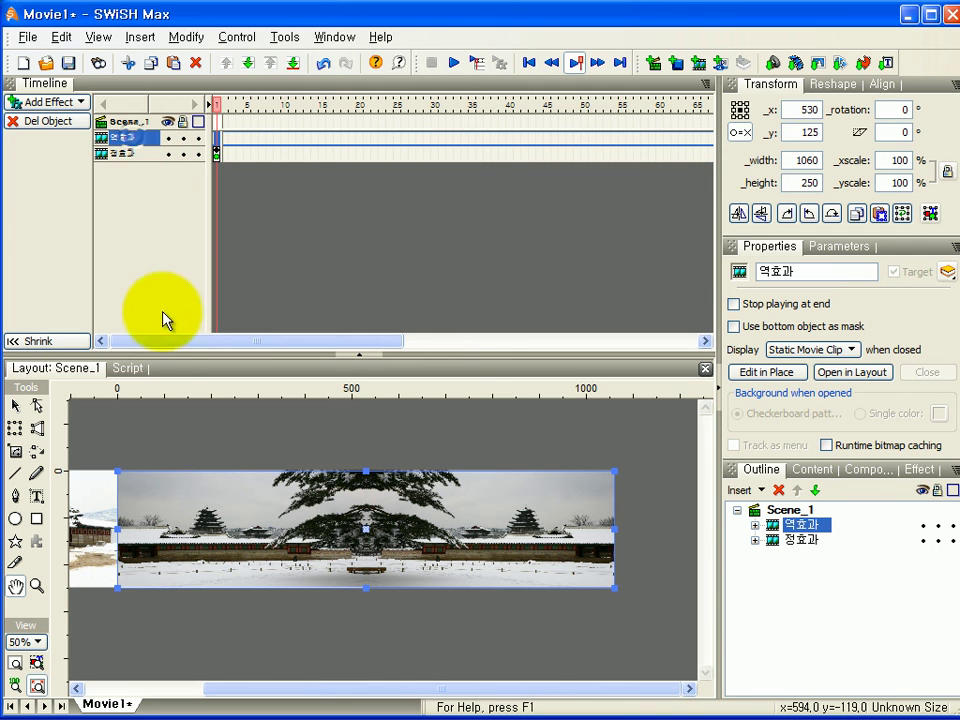
pyautogui.moveTo(167, 343); pyautogui.dragTo(476, 343)
pyautogui.click(464, 139)
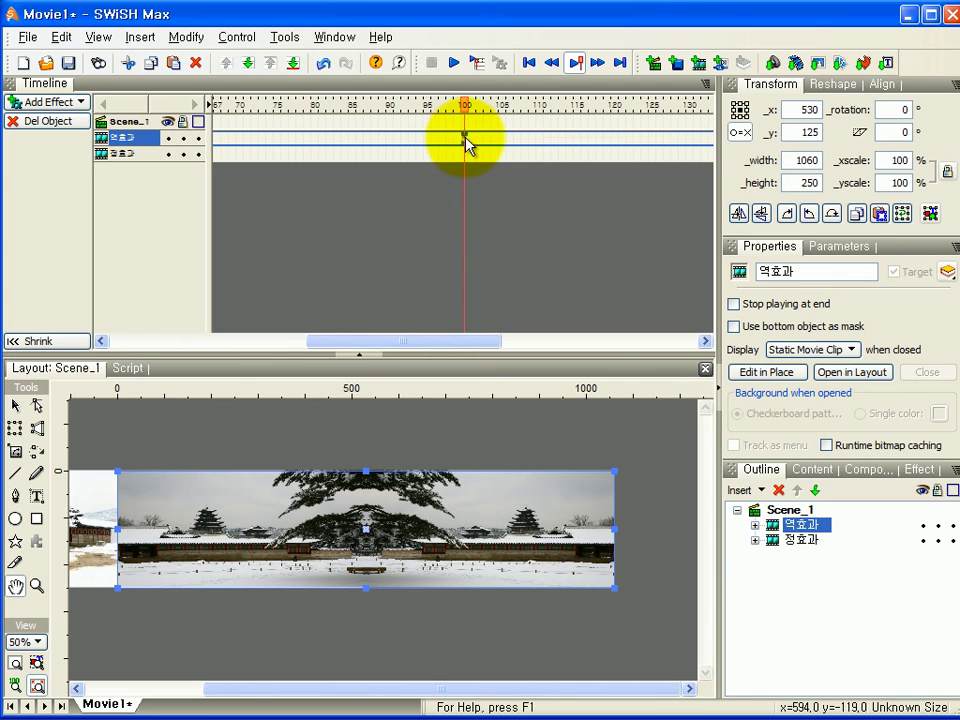
pyautogui.rightClick(466, 143)
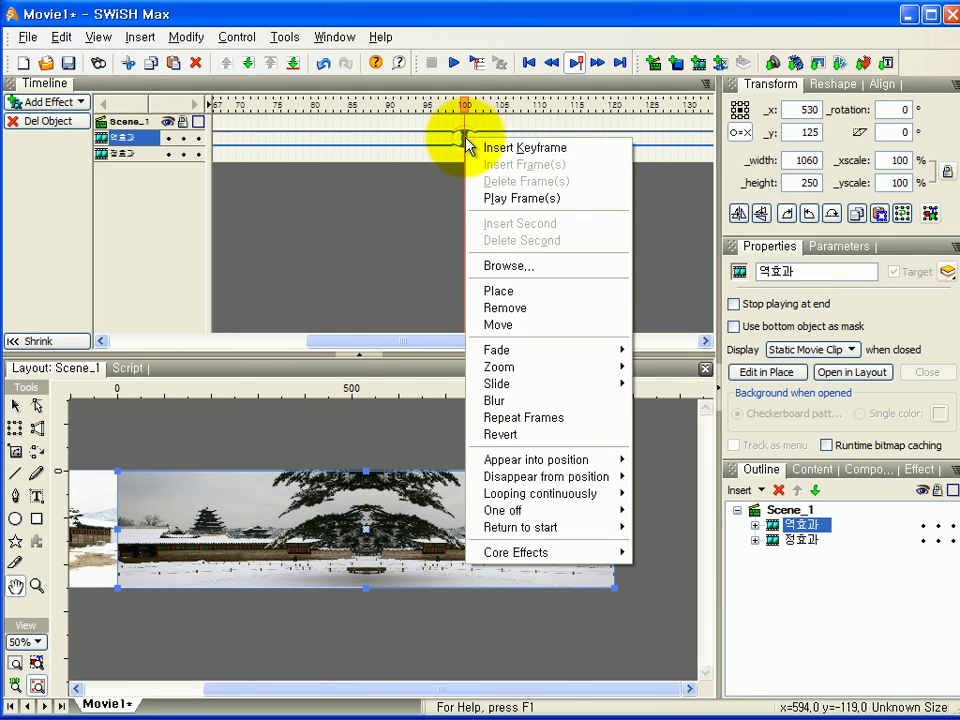
pyautogui.click(489, 292)
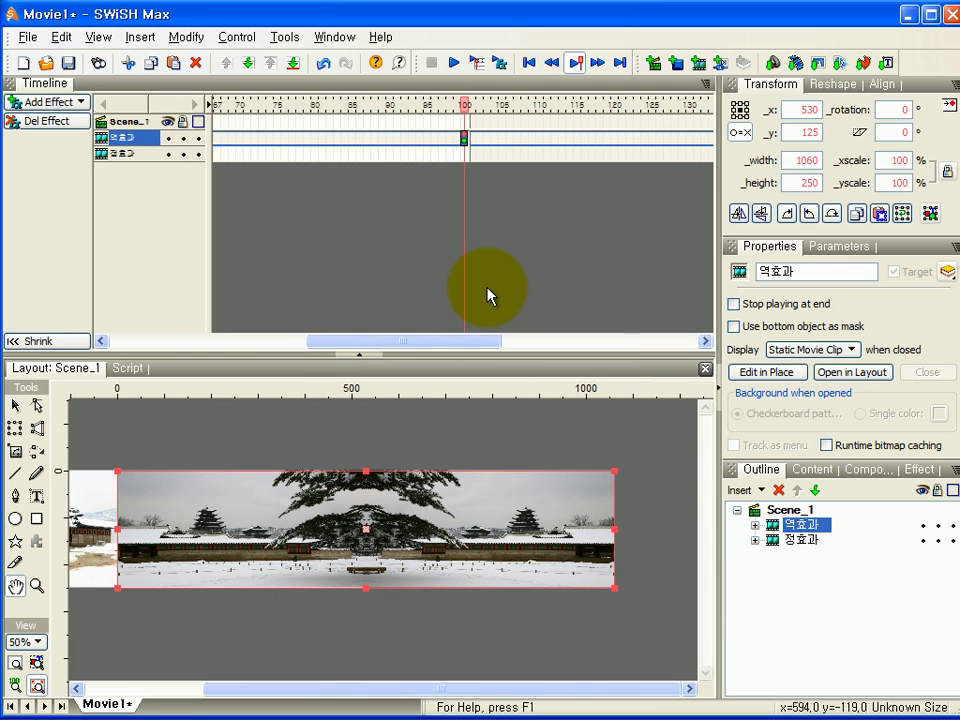
# Add a Remove effect to both 역효과 and 정효과 at frame 200 and play the movie.
pyautogui.moveTo(343, 341); pyautogui.dragTo(378, 341)
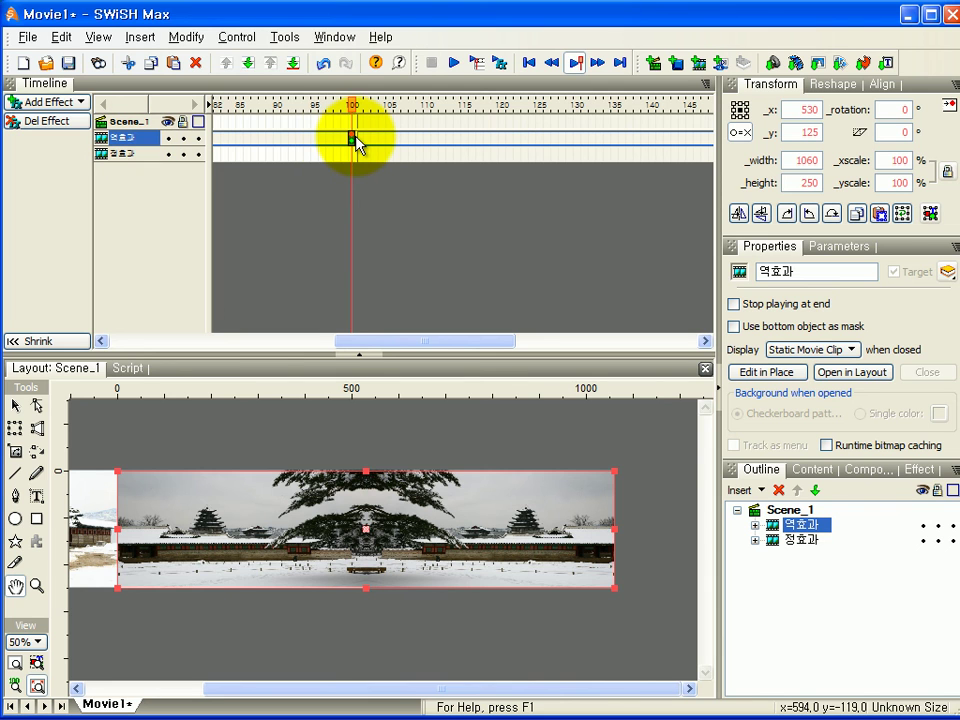
pyautogui.moveTo(355, 137)
pyautogui.mouseDown()
pyautogui.moveTo(214, 130)
pyautogui.moveTo(111, 167)
pyautogui.mouseUp()
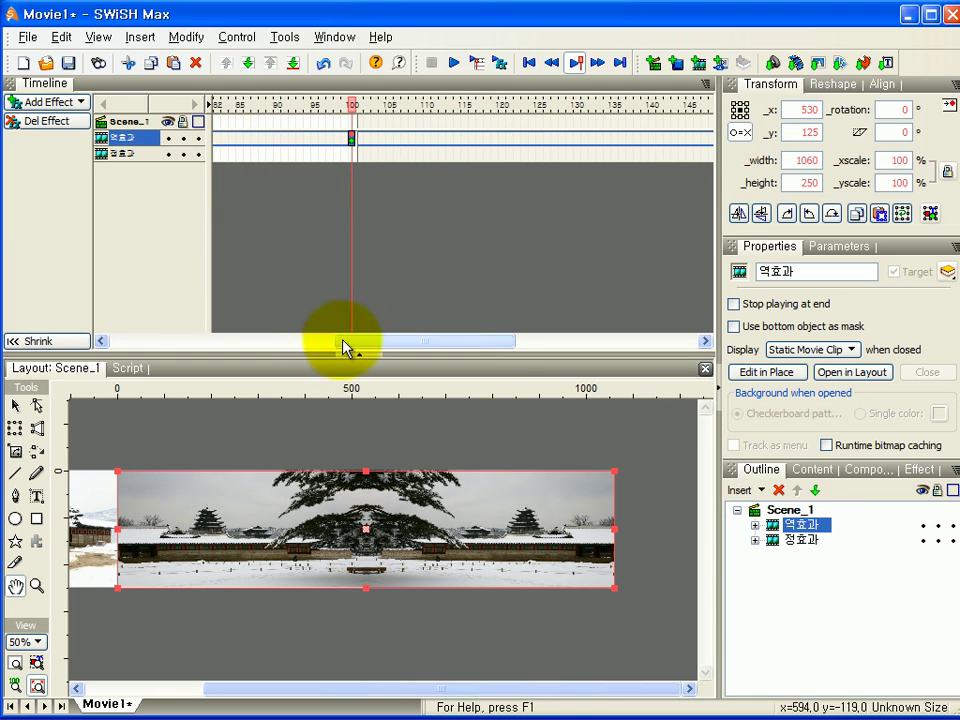
pyautogui.moveTo(348, 347); pyautogui.dragTo(570, 340)
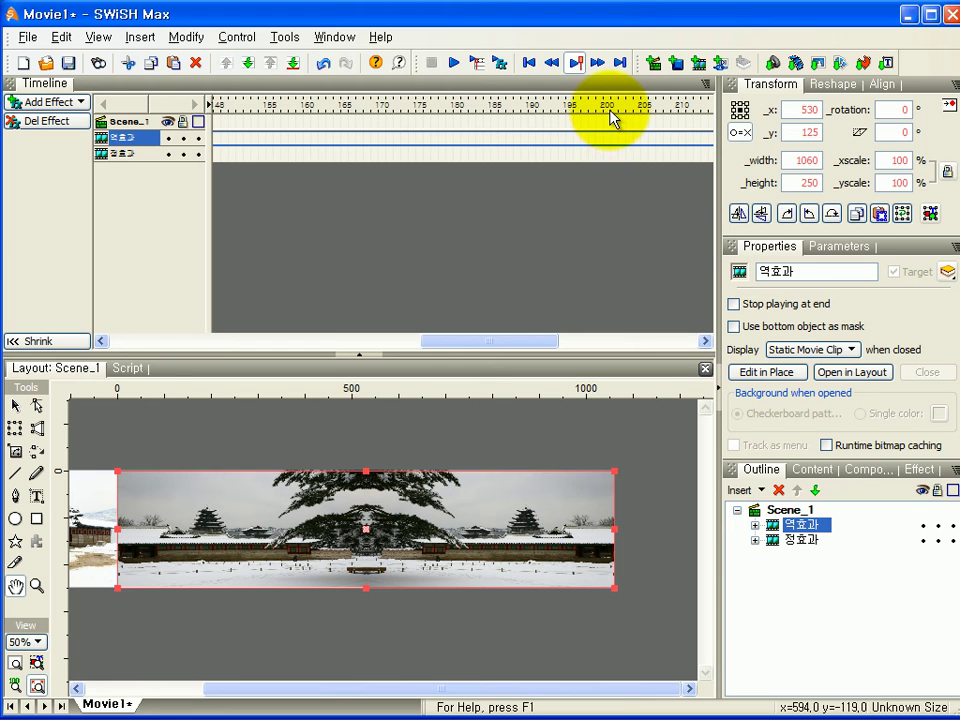
pyautogui.keyDown('shift'); pyautogui.click(128, 154); pyautogui.keyUp('shift')
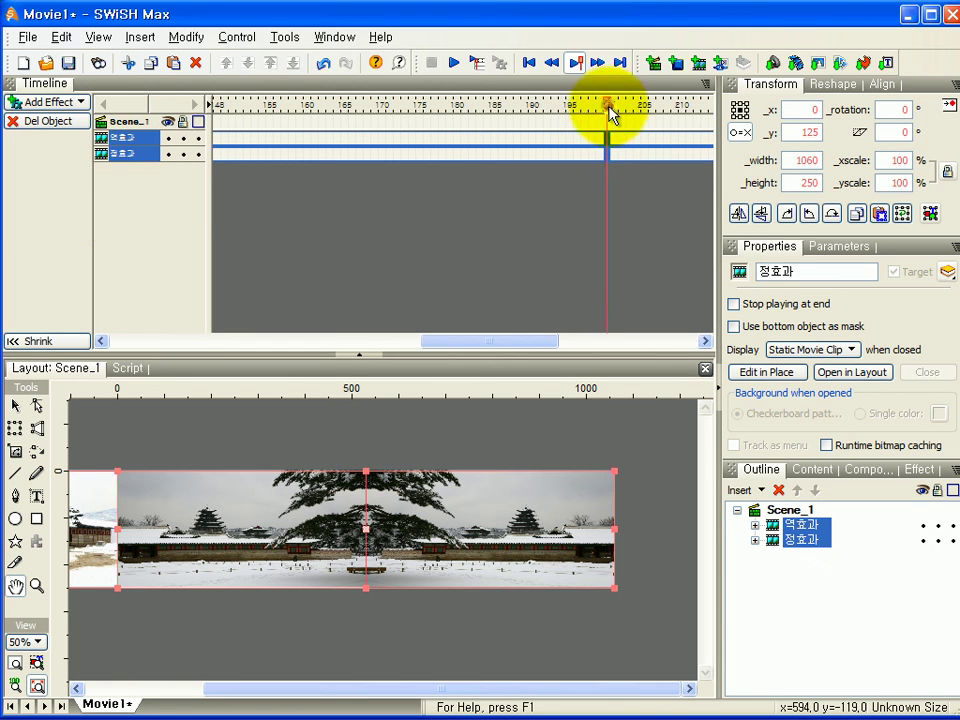
pyautogui.rightClick(607, 152)
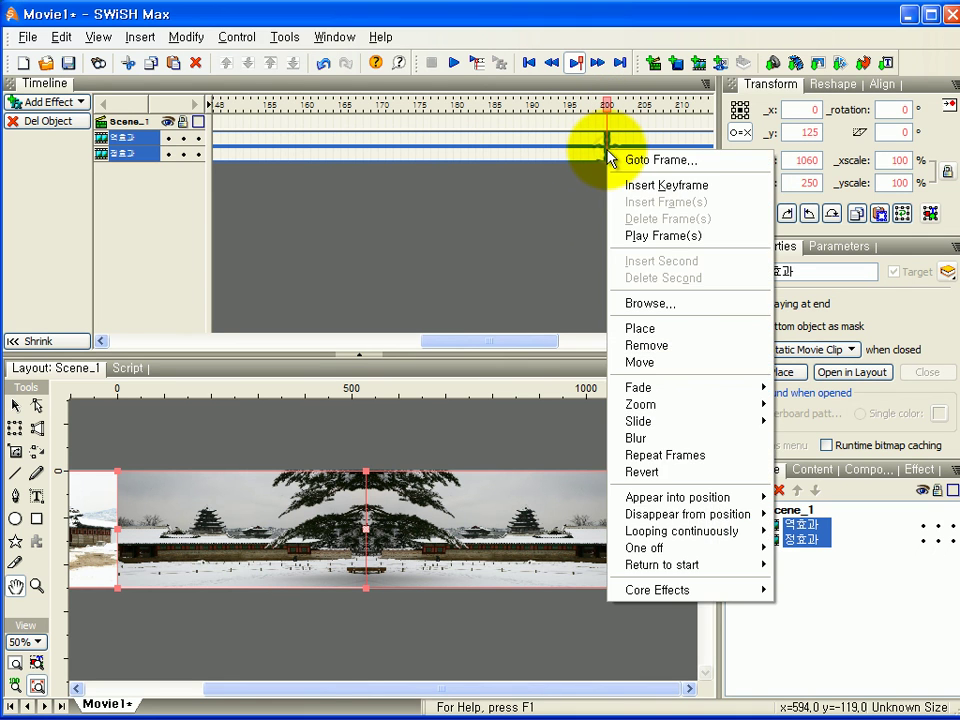
pyautogui.click(622, 345)
pyautogui.moveTo(528, 342); pyautogui.dragTo(369, 343)
pyautogui.click(455, 65)
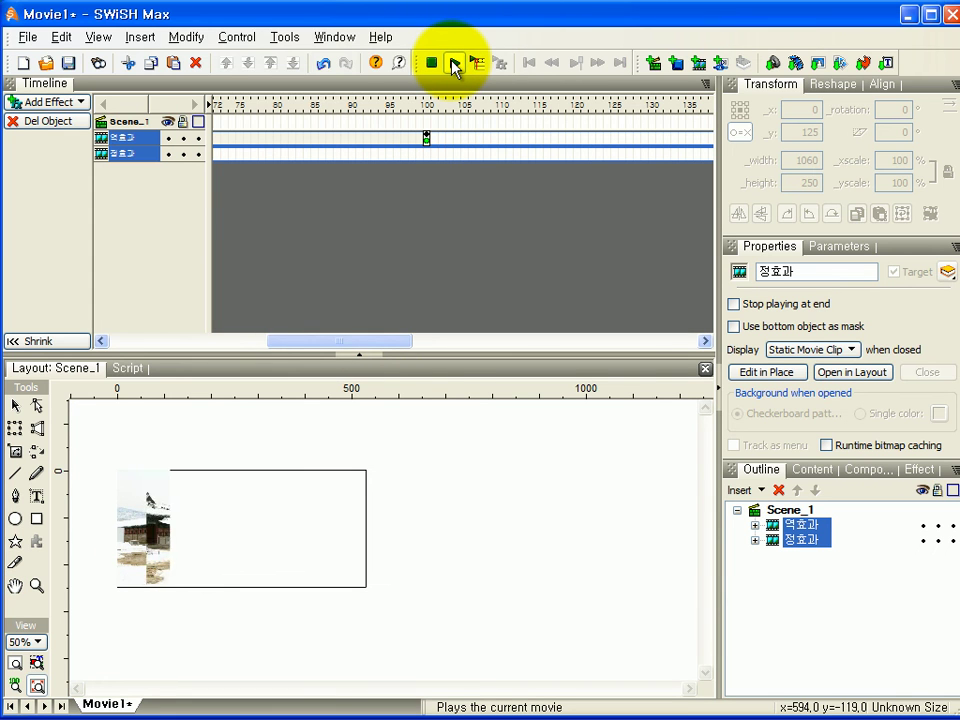